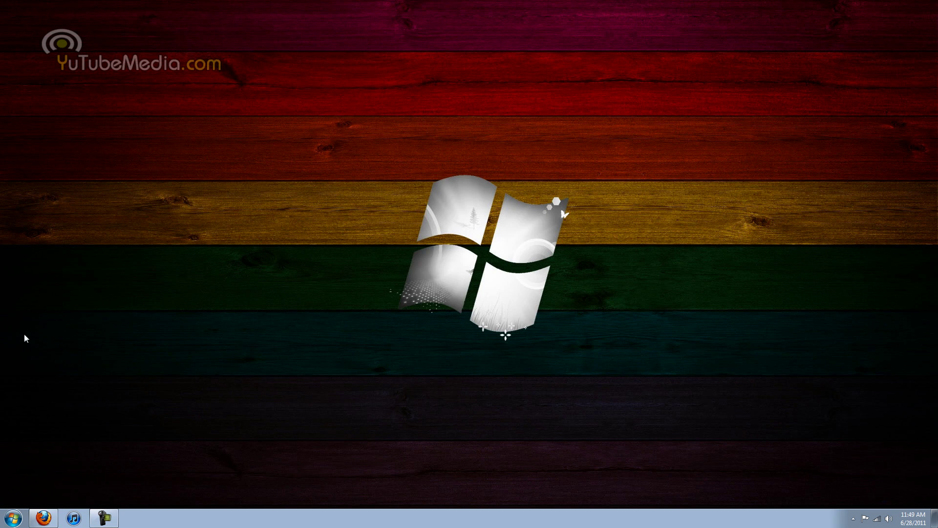
left_click(51, 512)
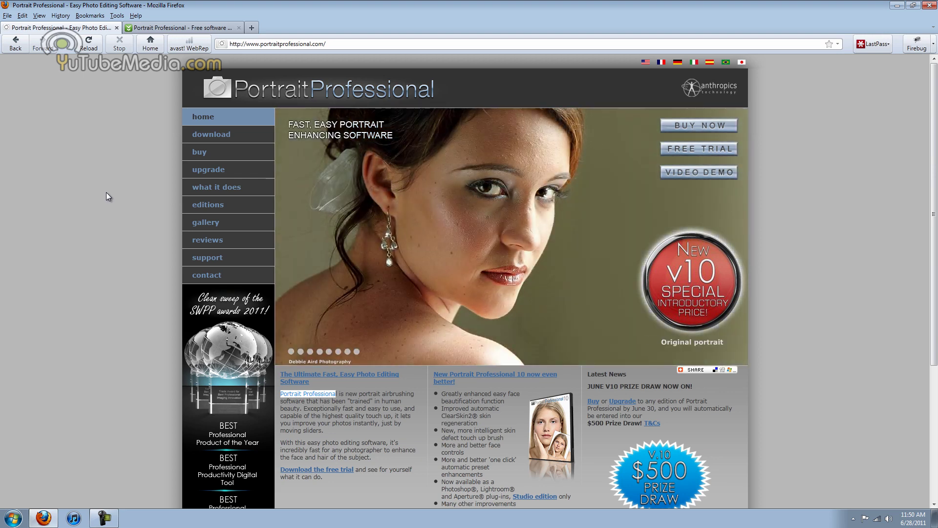
- Switch to the CNET download page and scroll down to the editors' review
left_click(178, 28)
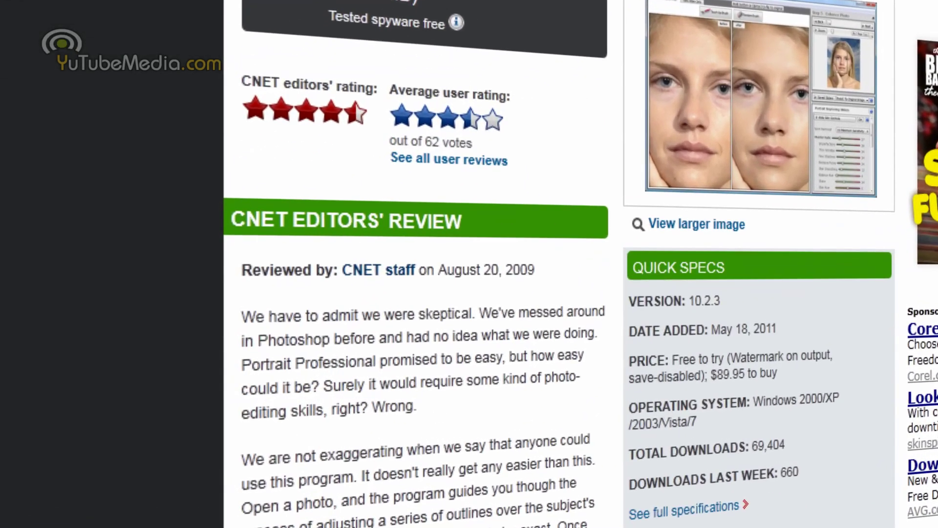
scroll(469, 264, "down", 5)
left_click_drag(255, 172, 513, 186)
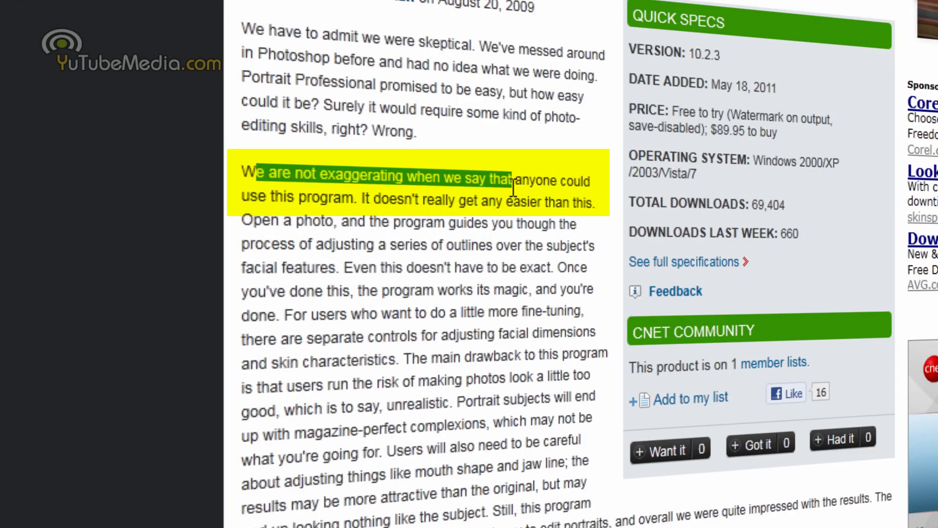
left_click(459, 200)
- Highlight the review's ease-of-use sentence, go back to the home page tab, and minimise Firefox
left_click_drag(444, 177, 552, 202)
left_click(410, 177)
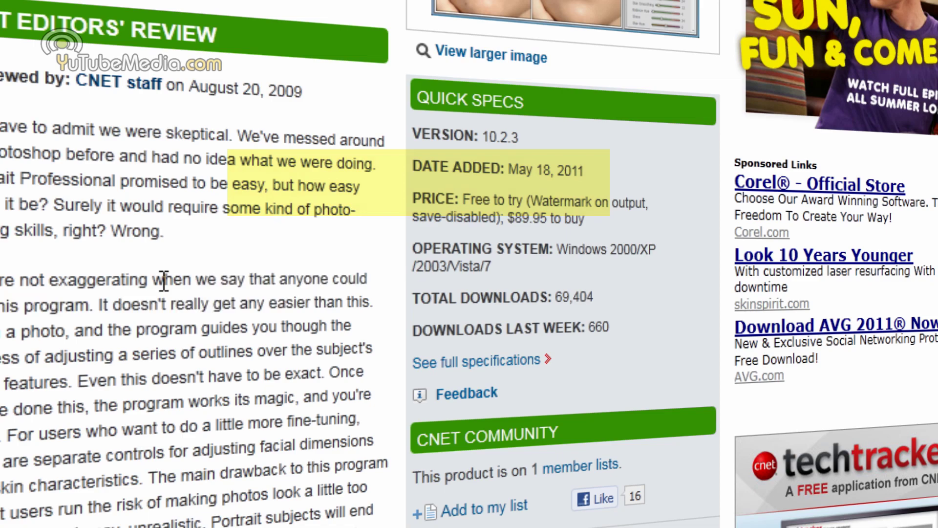
left_click_drag(164, 281, 58, 281)
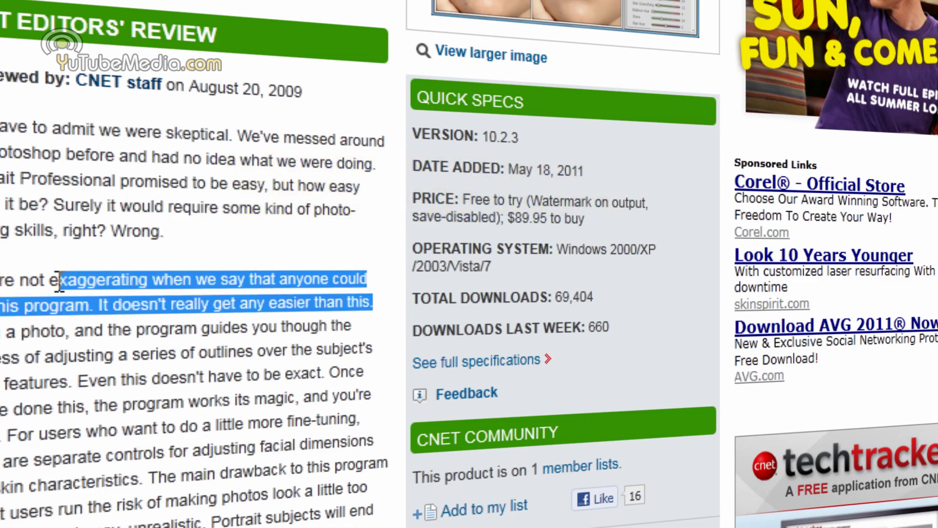
left_click(58, 283)
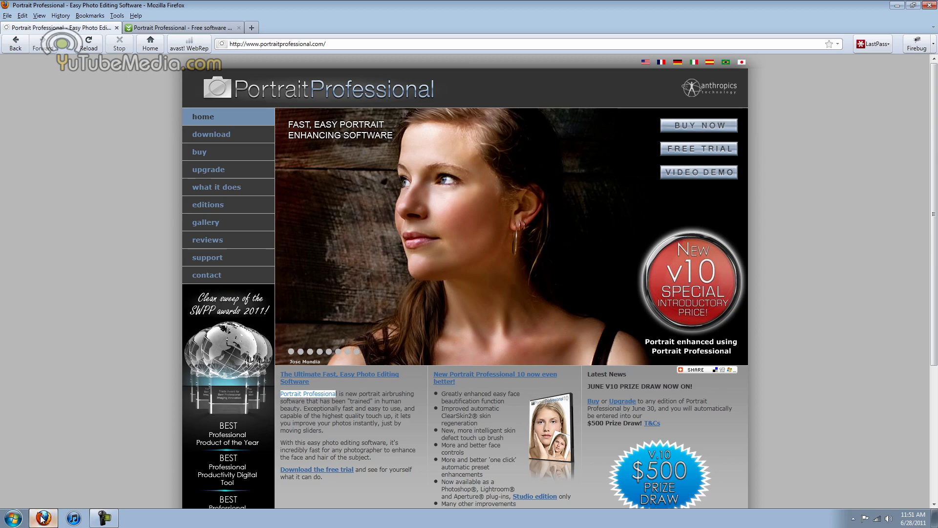
left_click(42, 519)
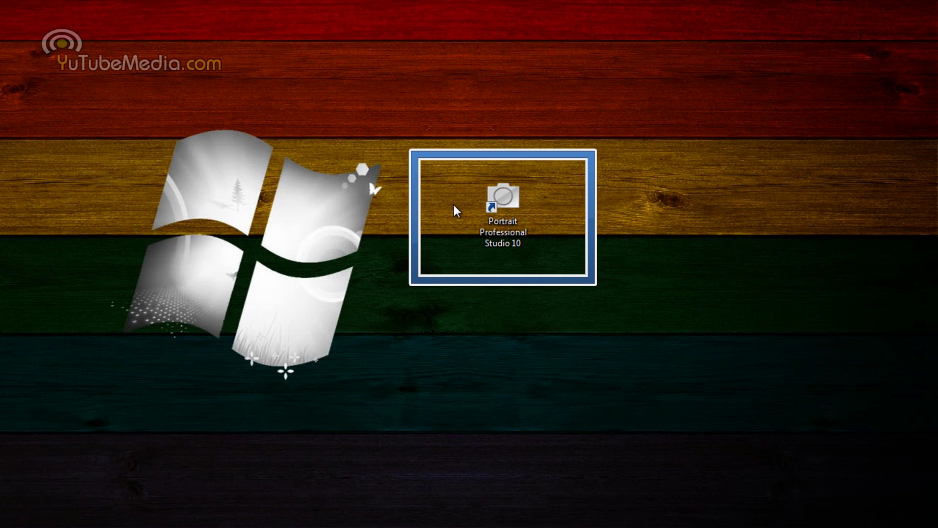
- Launch Portrait Professional Studio 10 from the desktop and open the older man's portrait photo
double_click(517, 211)
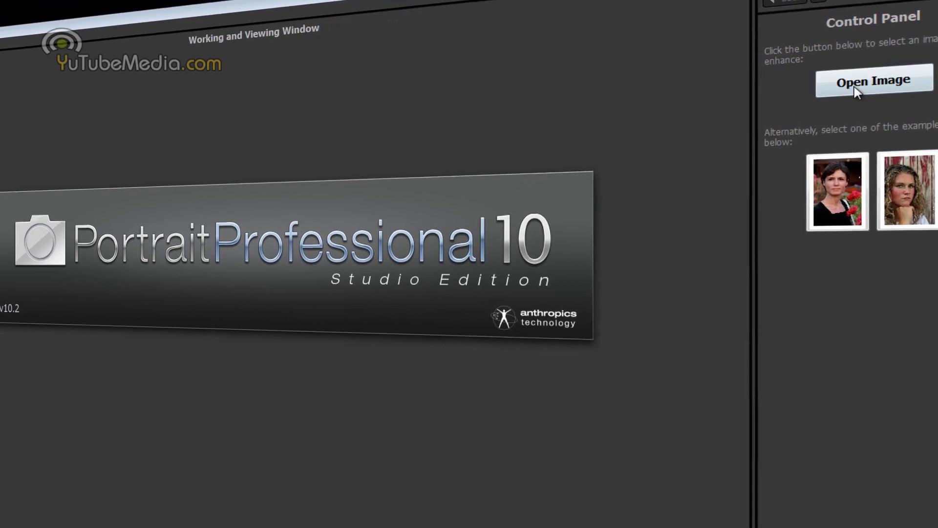
left_click(856, 84)
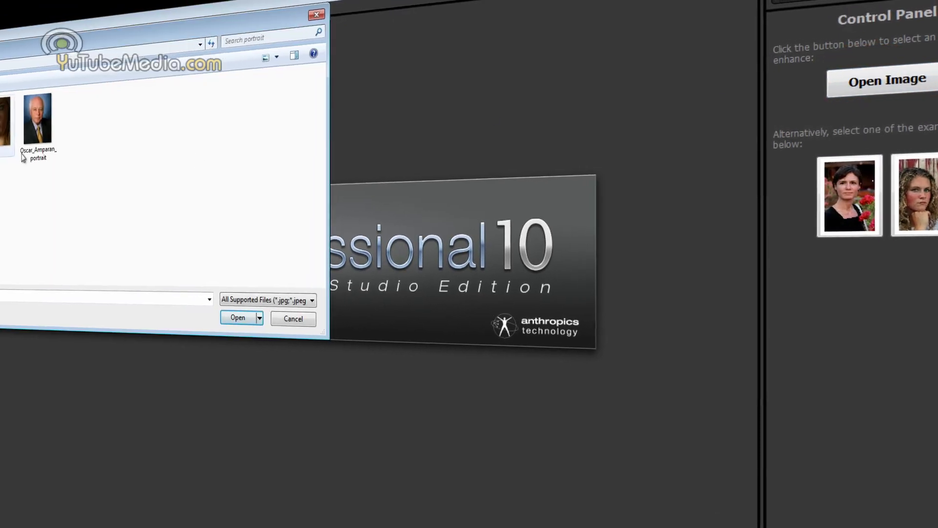
left_click(23, 154)
double_click(205, 125)
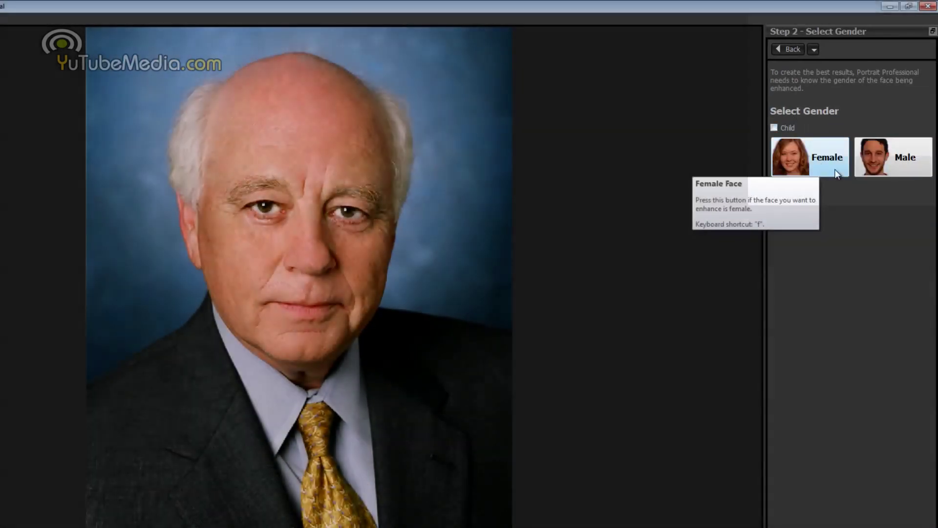
- Set the face as male and mark the left corner of the left eye
left_click(877, 160)
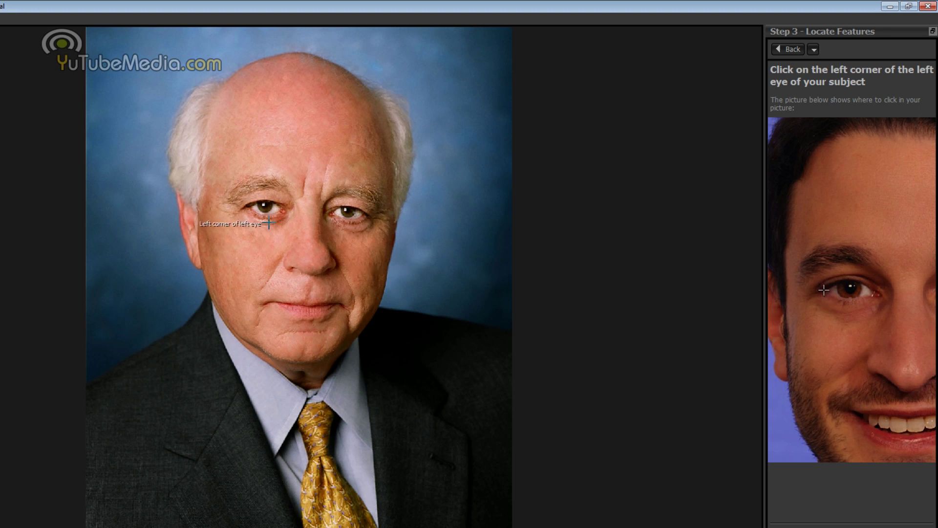
left_click(248, 206)
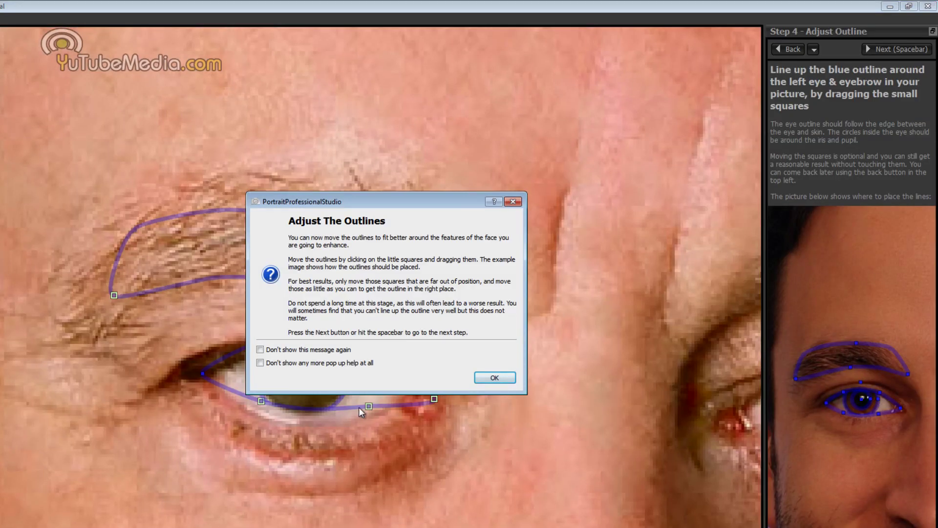
- Centre the iris circles and fit the left eye's lid outlines and the eyebrow's end and top
left_click(492, 379)
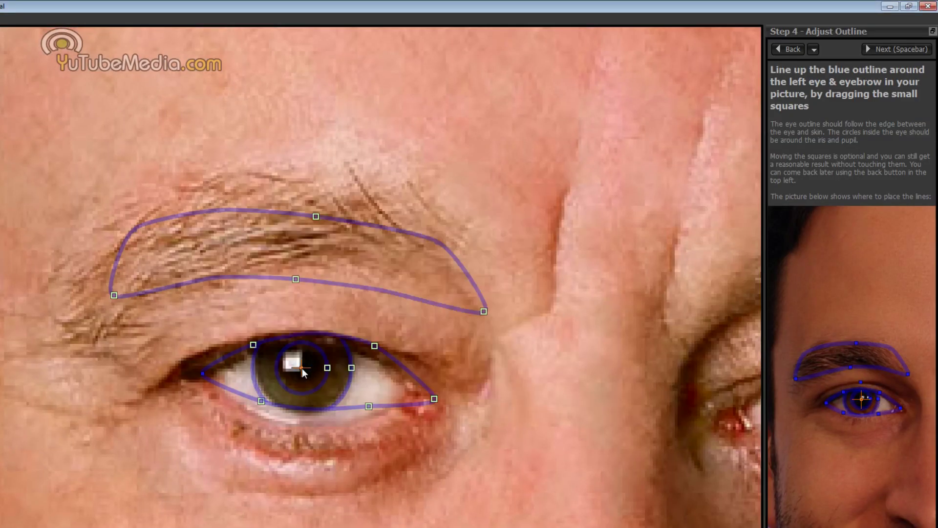
left_click_drag(302, 368, 301, 365)
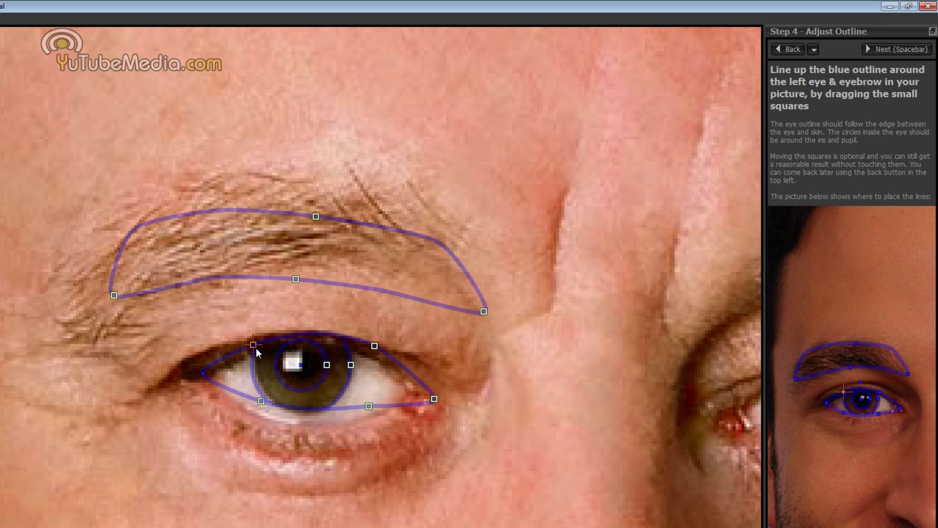
left_click_drag(254, 344, 252, 341)
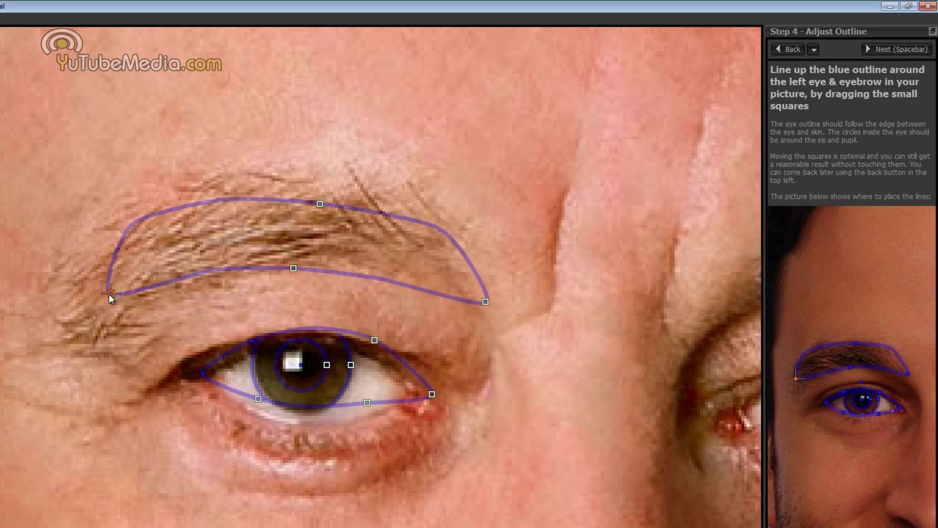
left_click_drag(110, 292, 86, 328)
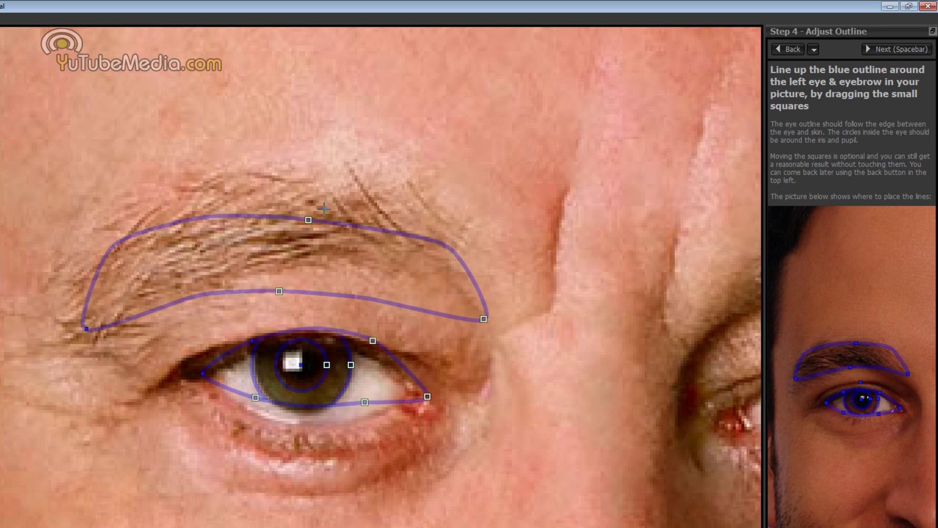
left_click_drag(312, 223, 298, 205)
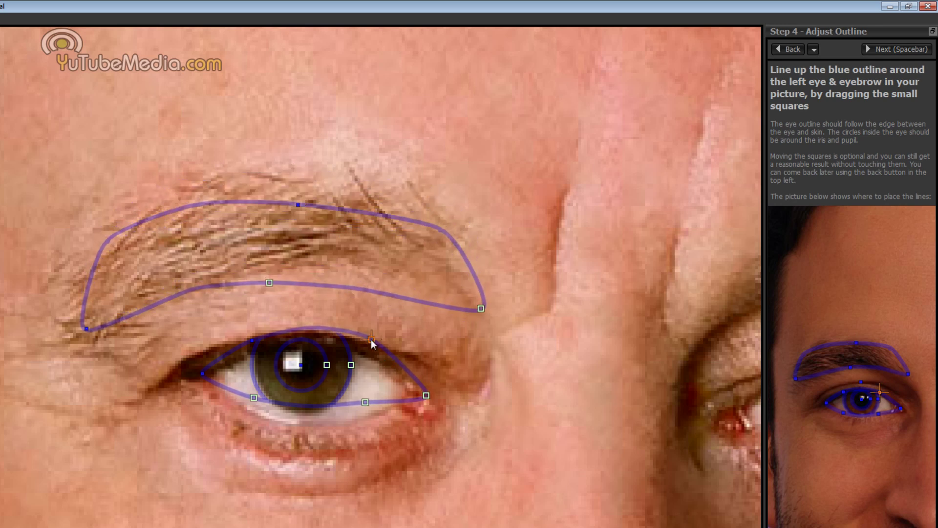
left_click_drag(371, 339, 362, 349)
left_click_drag(359, 403, 359, 419)
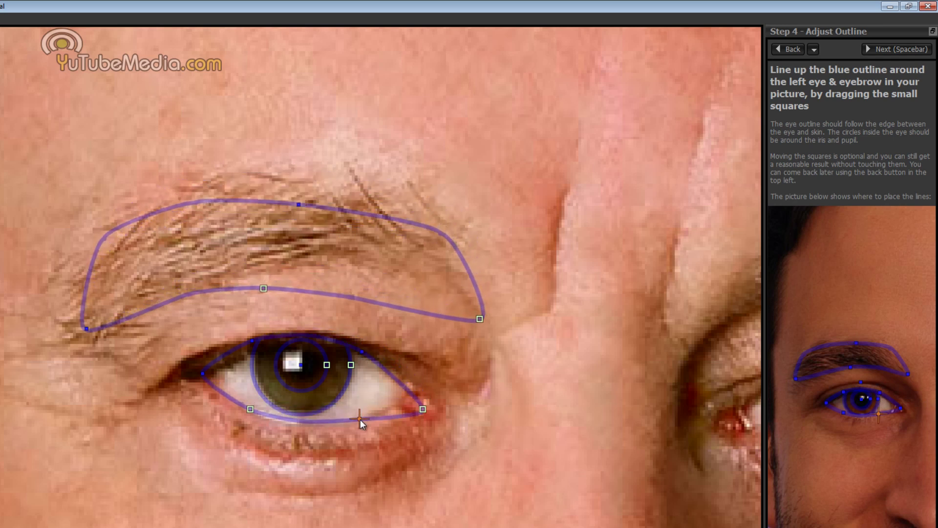
mouse_move(418, 399)
left_mouse_down()
mouse_move(427, 411)
mouse_move(407, 393)
left_mouse_up()
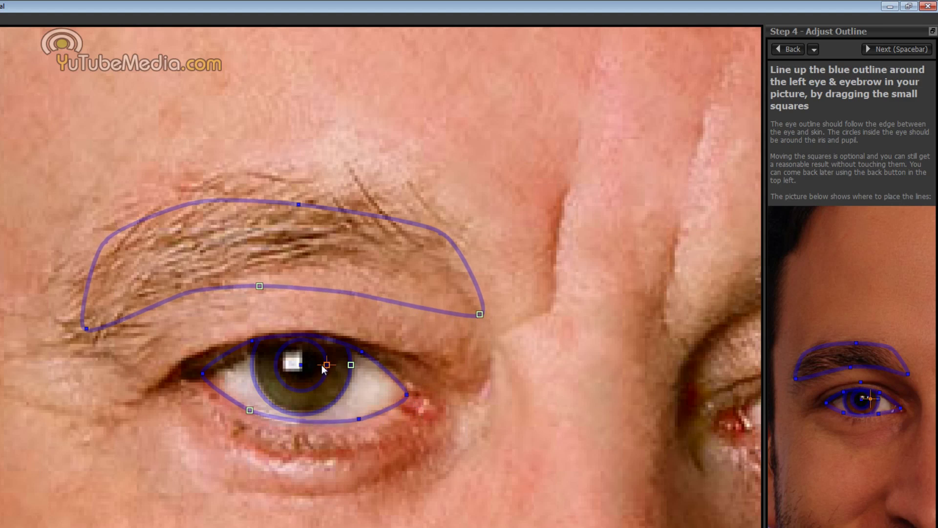
left_click_drag(326, 365, 304, 364)
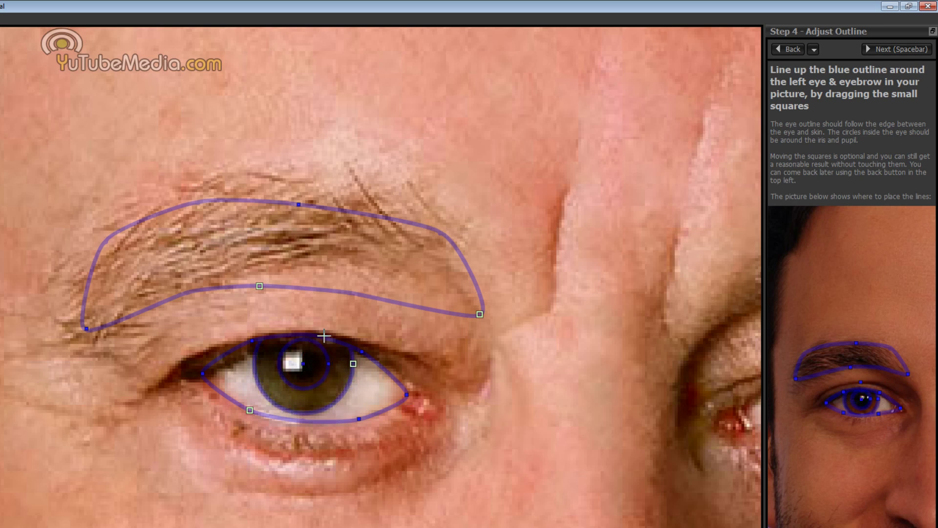
- Refine the upper eyelid points and stretch the eyebrow outline to the brow's full length
left_click_drag(250, 344, 255, 345)
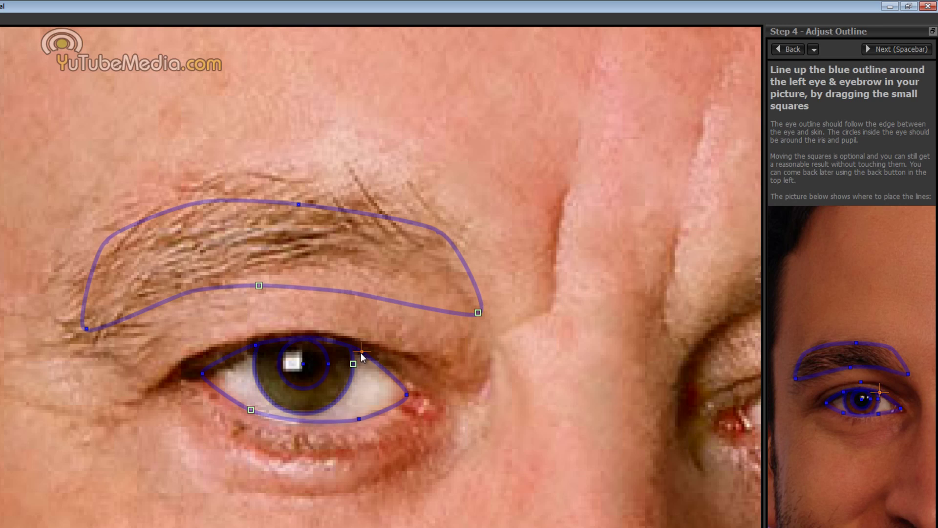
left_click_drag(361, 352, 362, 354)
left_click_drag(479, 314, 481, 254)
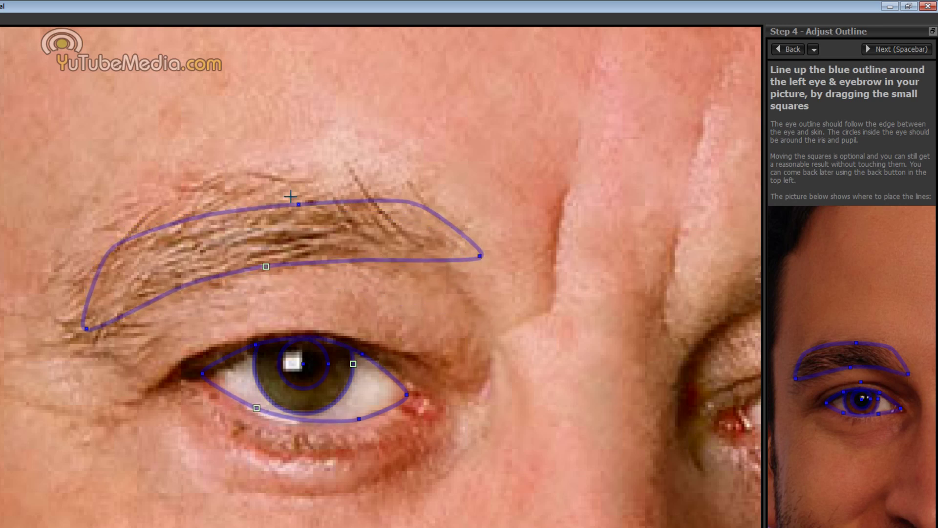
left_click_drag(299, 204, 282, 184)
left_click_drag(266, 265, 247, 266)
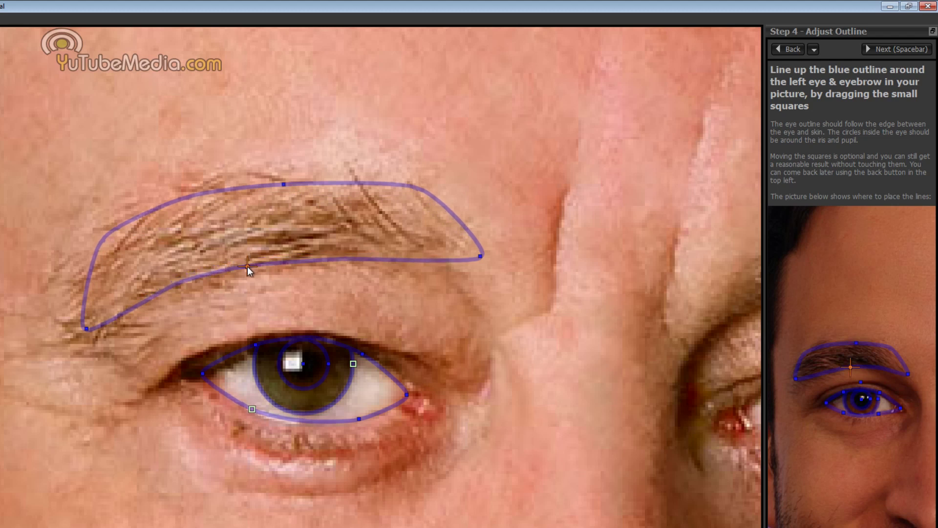
left_click_drag(86, 328, 69, 347)
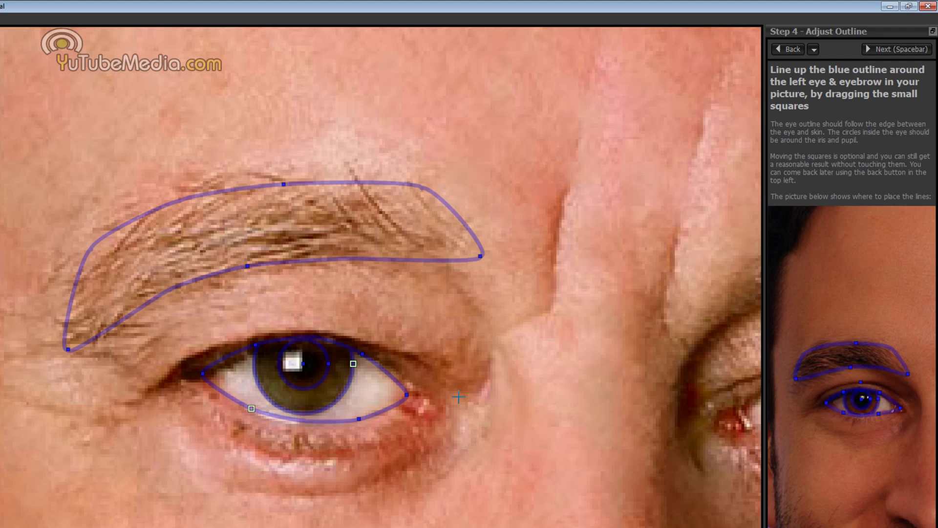
- Reshape the right eyebrow outline to fit the brow, then continue to the mouth step
left_click(879, 52)
left_click_drag(116, 274, 176, 279)
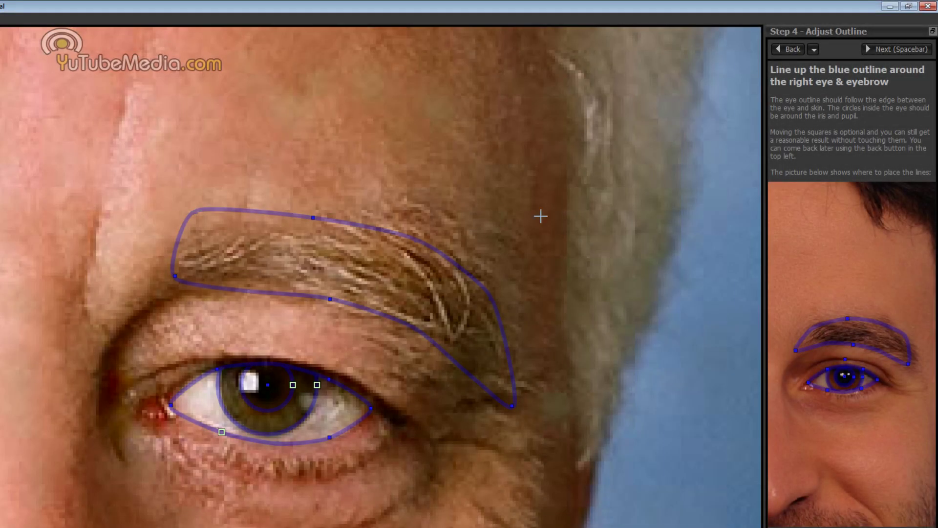
left_click(882, 49)
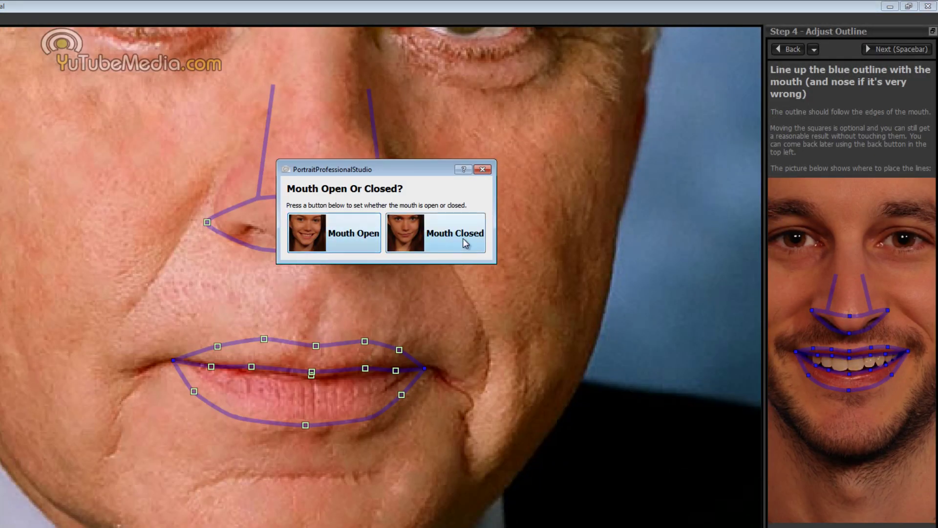
- Mark the mouth as closed and fit the lip outlines to the lip parting and edges
left_click(432, 239)
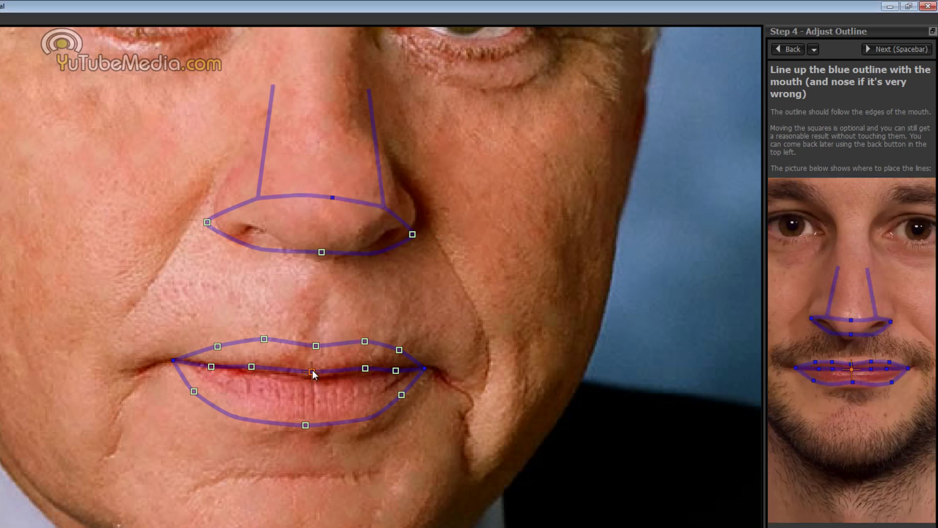
left_click_drag(313, 370, 309, 374)
left_click_drag(304, 423, 311, 420)
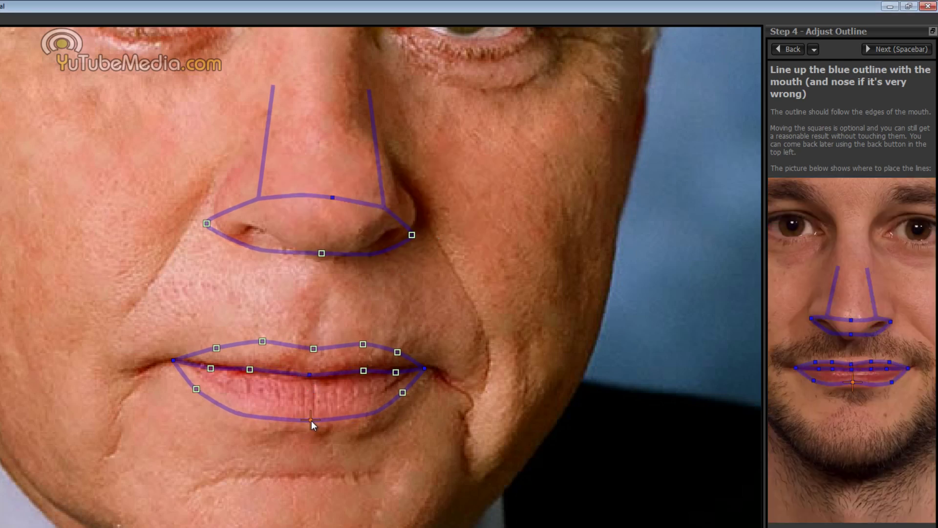
mouse_move(196, 388)
left_mouse_down()
mouse_move(192, 401)
mouse_move(204, 382)
left_mouse_up()
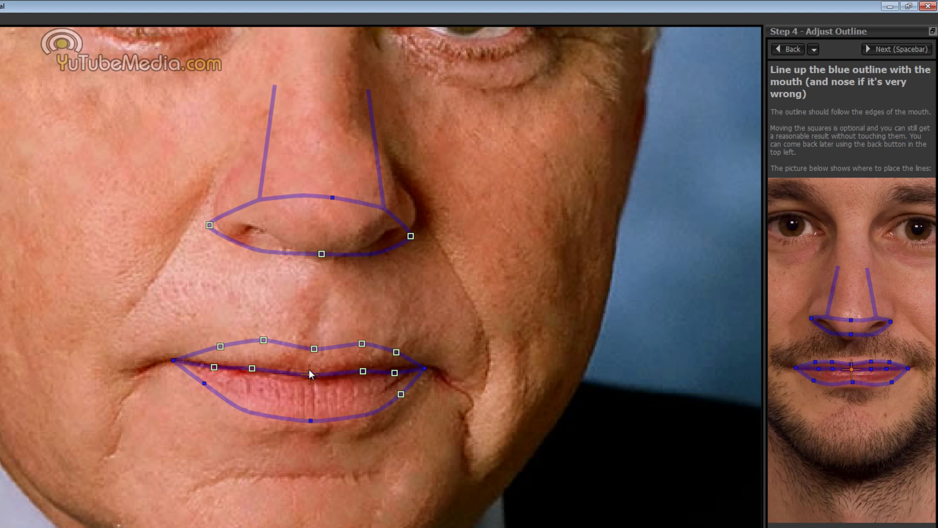
left_click_drag(312, 349, 264, 352)
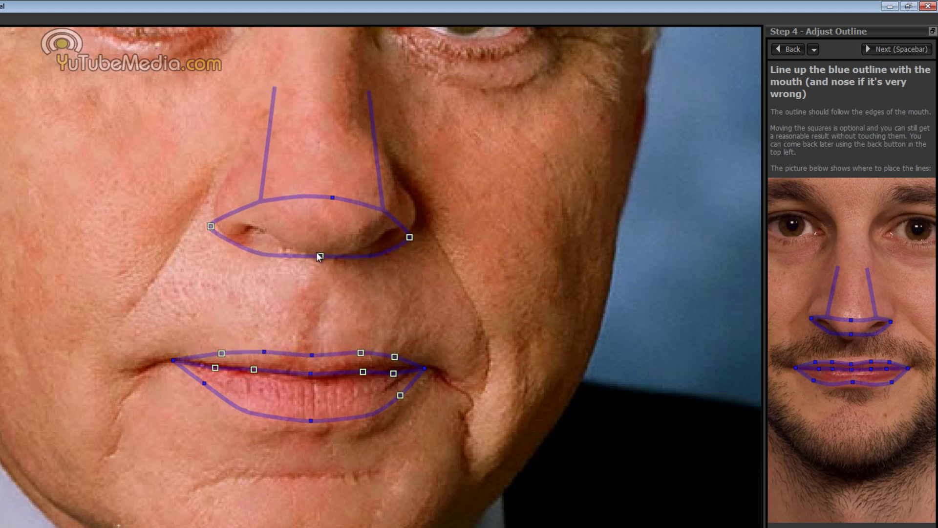
- Fit the nose outline to both nostrils, then advance to the face-outline step
left_click_drag(210, 226, 218, 226)
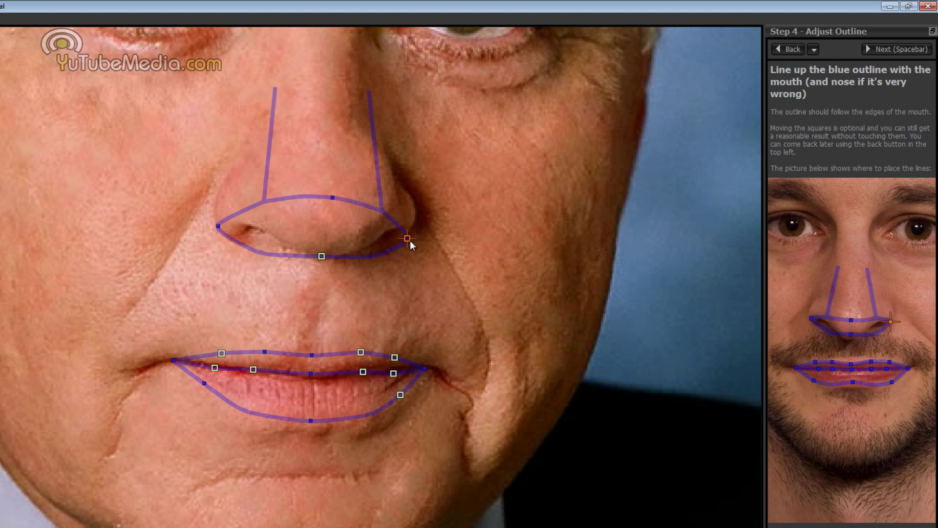
left_click_drag(409, 240, 411, 231)
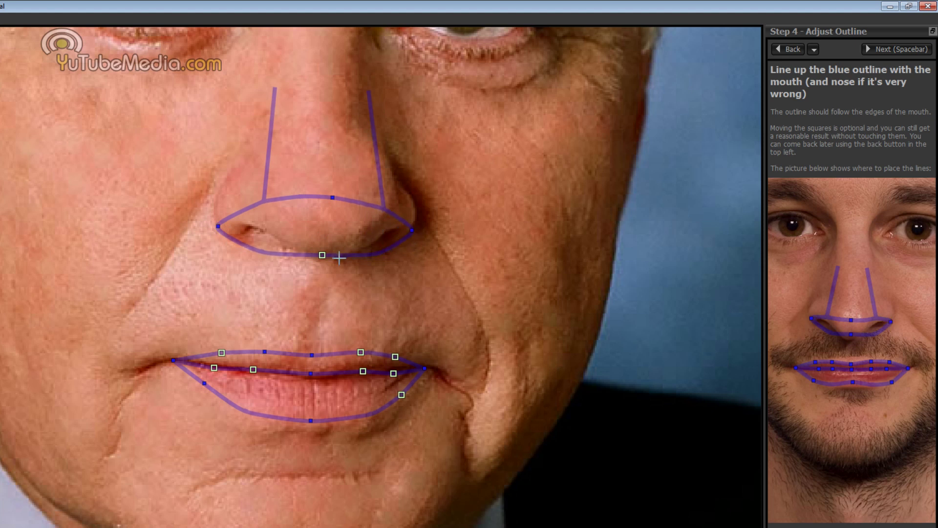
left_click_drag(322, 254, 322, 256)
left_click_drag(332, 197, 330, 201)
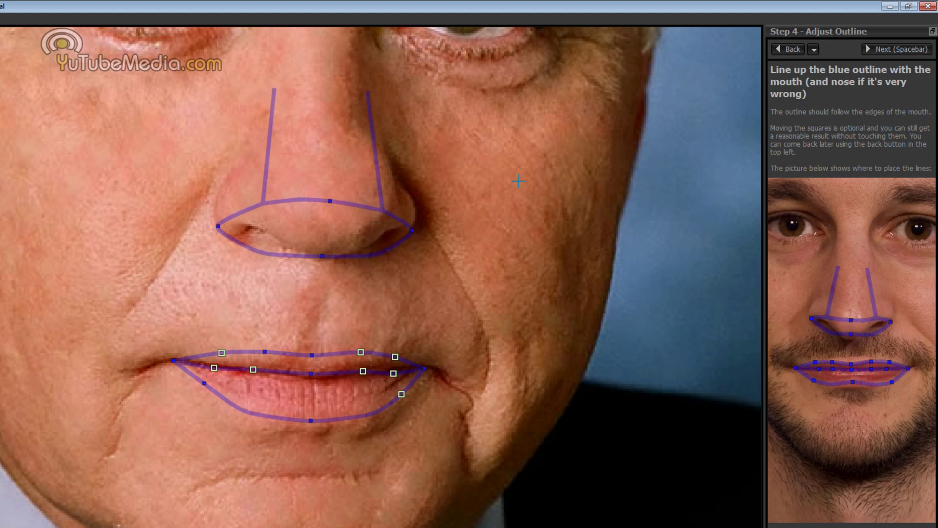
left_click(886, 47)
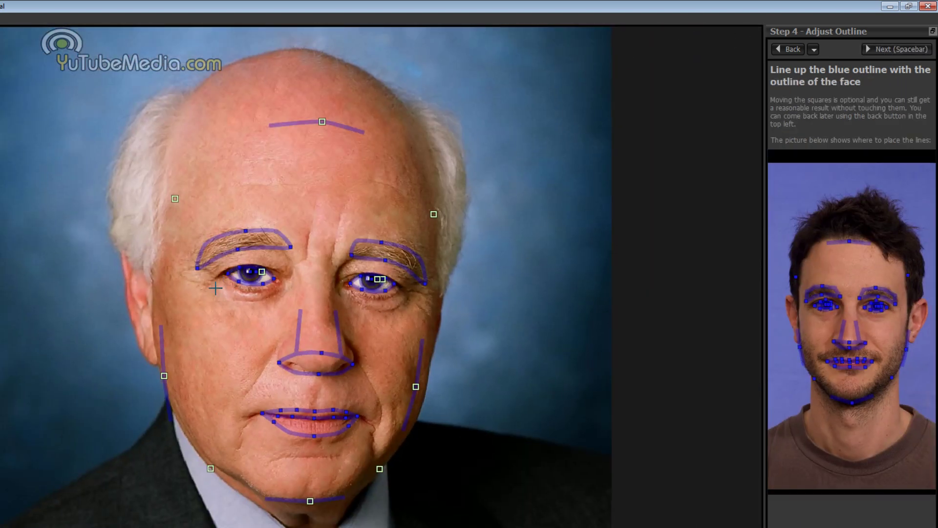
- Fit the face outline to the left and right jawline and the chin
left_click_drag(165, 376, 156, 377)
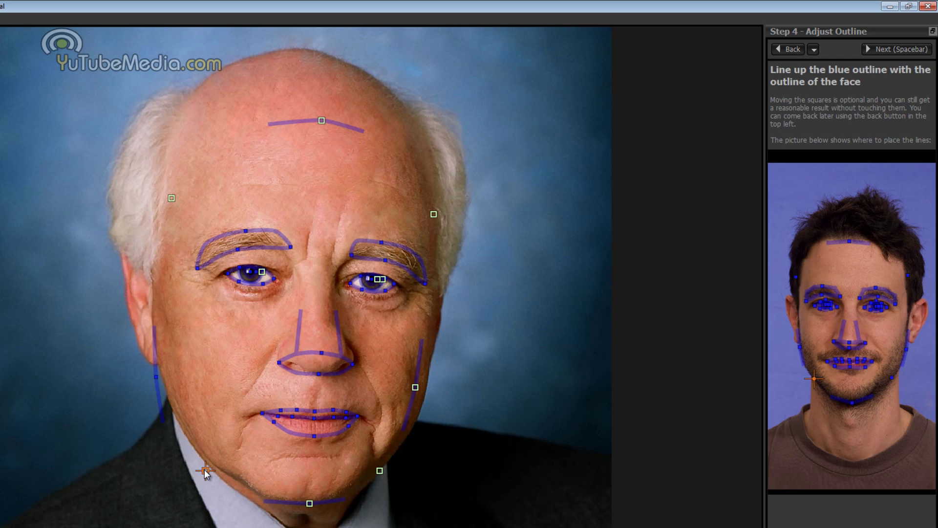
left_click_drag(205, 473, 238, 470)
left_click_drag(307, 495, 309, 511)
left_click_drag(413, 390, 429, 397)
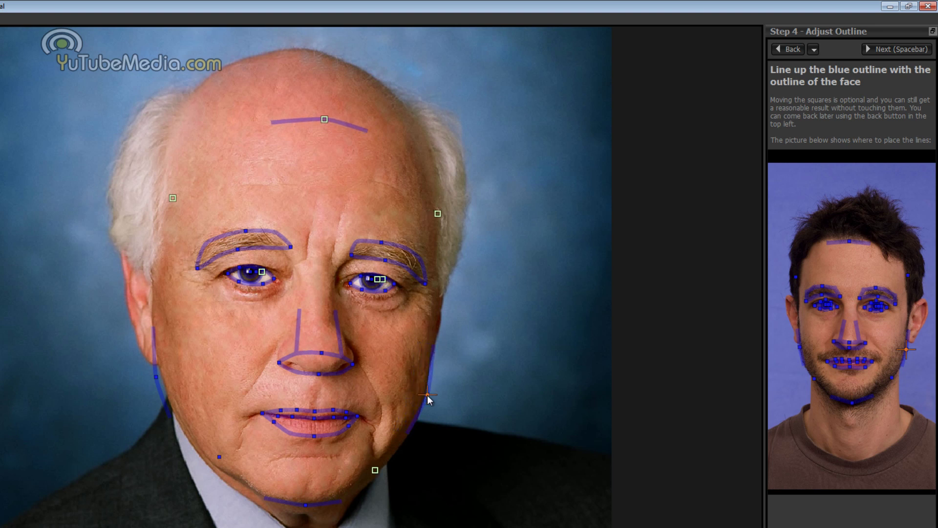
- Position the forehead line, fine-tune the left jaw, and start processing the retouch
left_click_drag(325, 119, 304, 122)
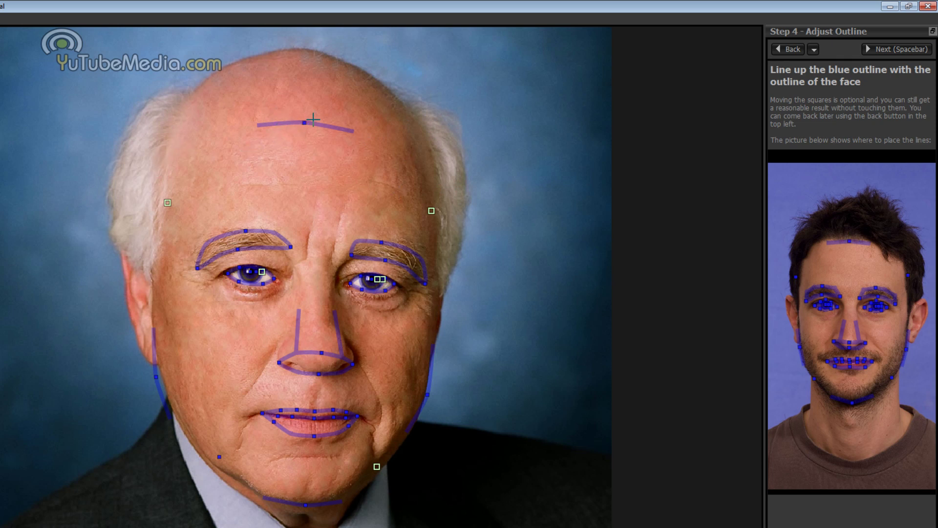
mouse_move(310, 125)
left_mouse_down()
mouse_move(310, 139)
mouse_move(311, 129)
left_mouse_up()
left_click_drag(159, 379, 155, 380)
left_click_drag(310, 130, 307, 132)
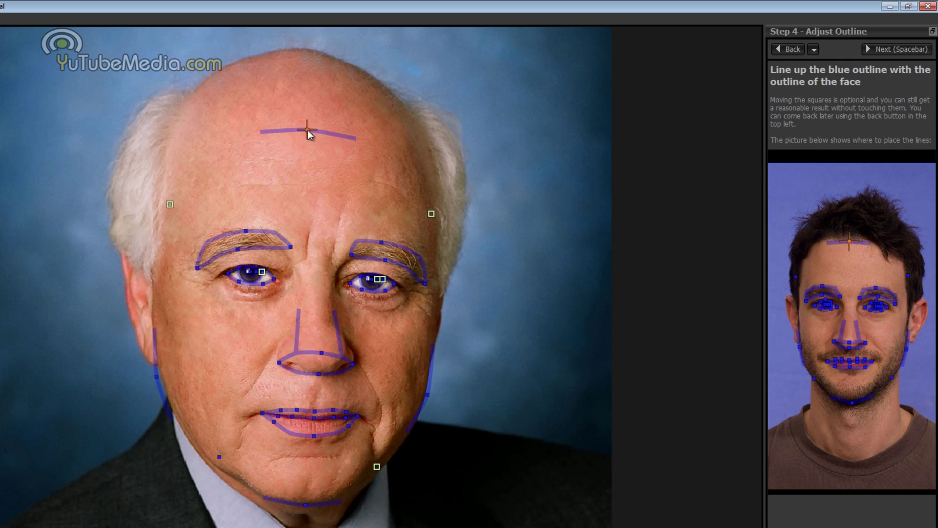
left_click(882, 49)
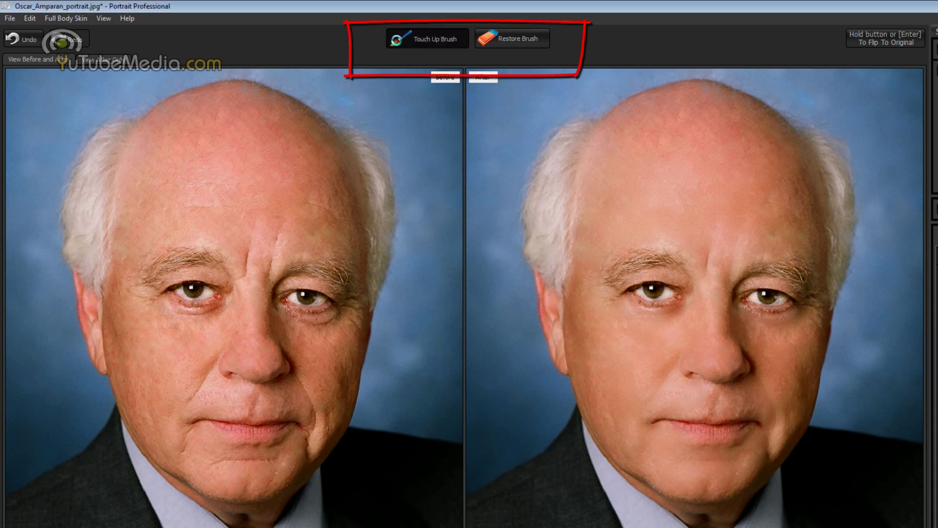
- Try the Touch Up Brush and Restore Brush on the smoothed portrait, then turn the brush off
left_click(424, 41)
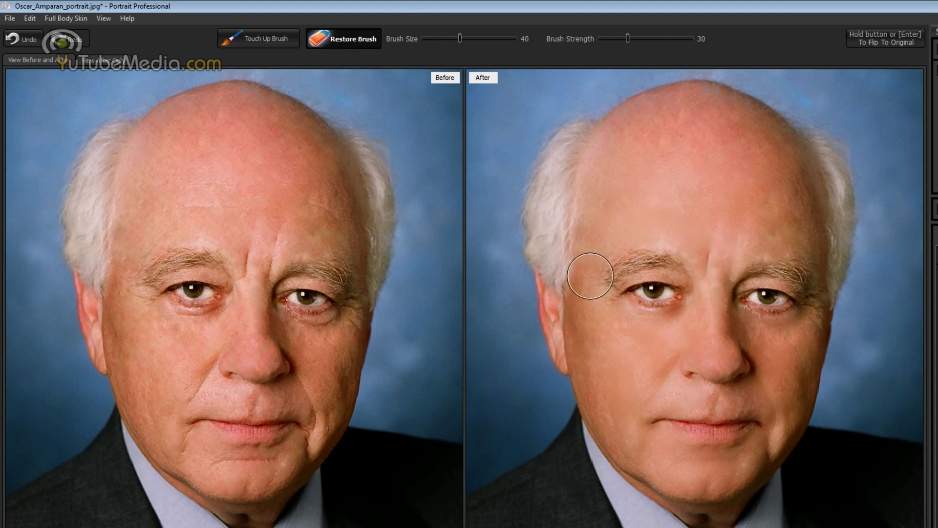
left_click(348, 43)
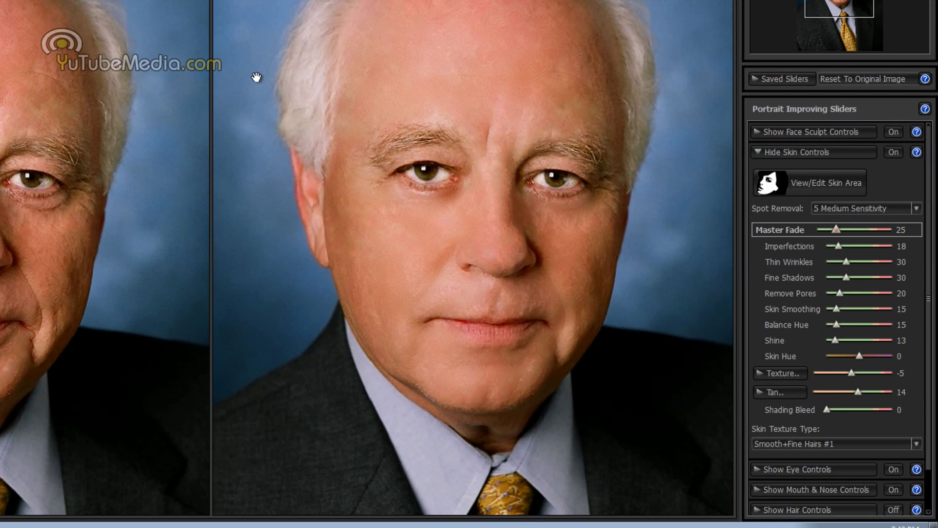
- In Eye Controls, set Change Eye Color to amount 100 and colour 15 for blue eyes
left_click(807, 154)
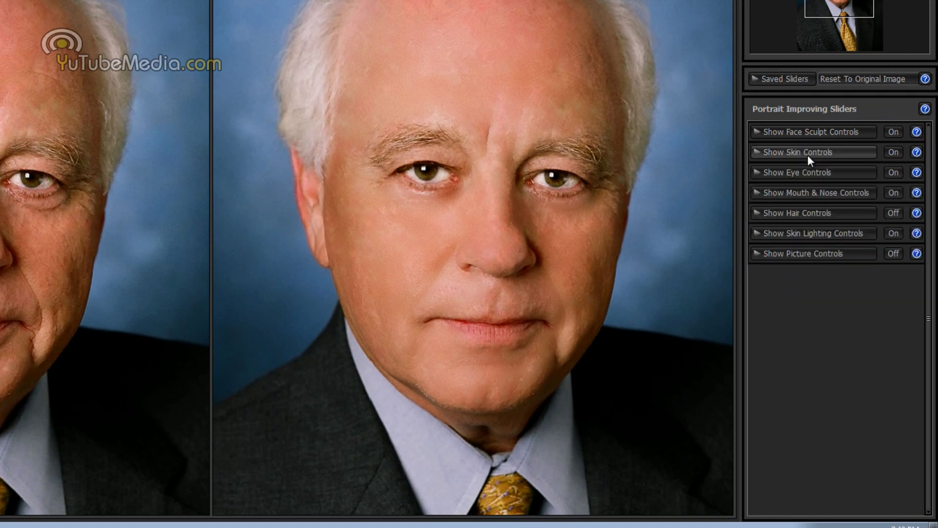
left_click(780, 175)
left_click(388, 238)
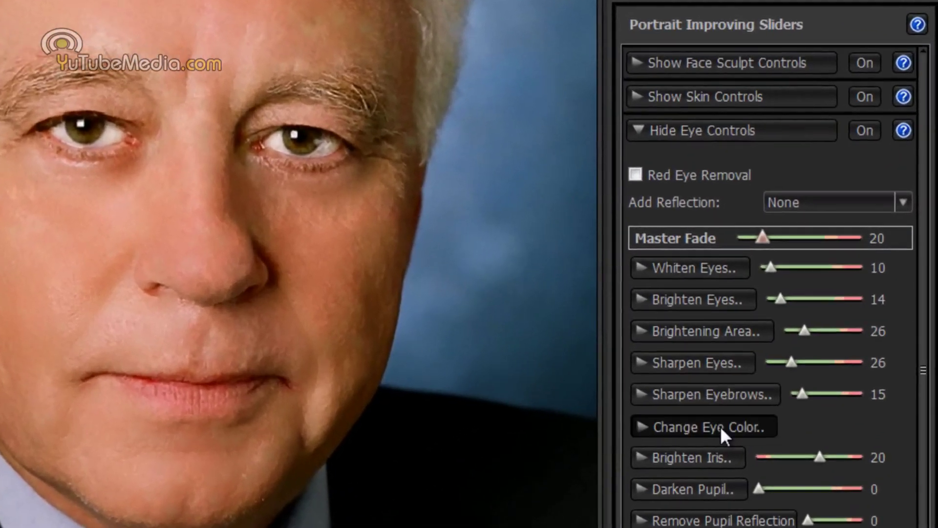
left_click(720, 426)
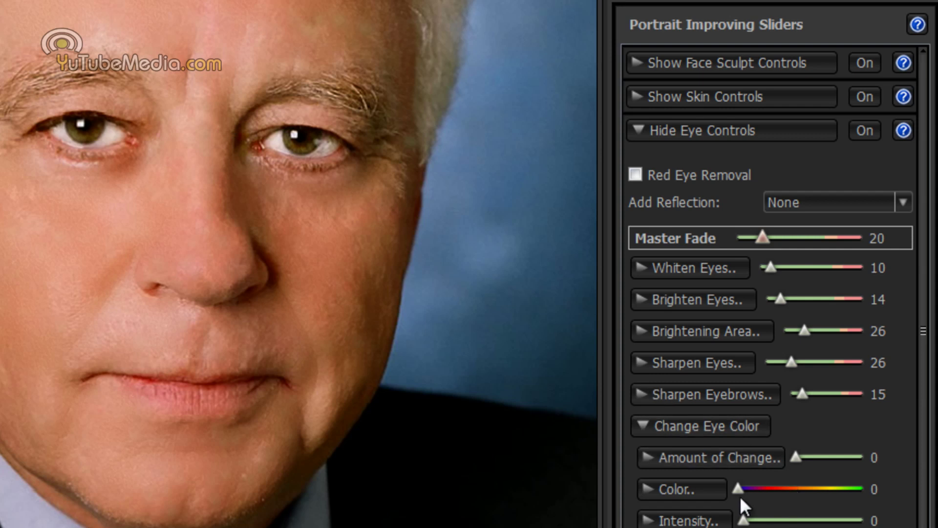
left_click_drag(738, 489, 757, 491)
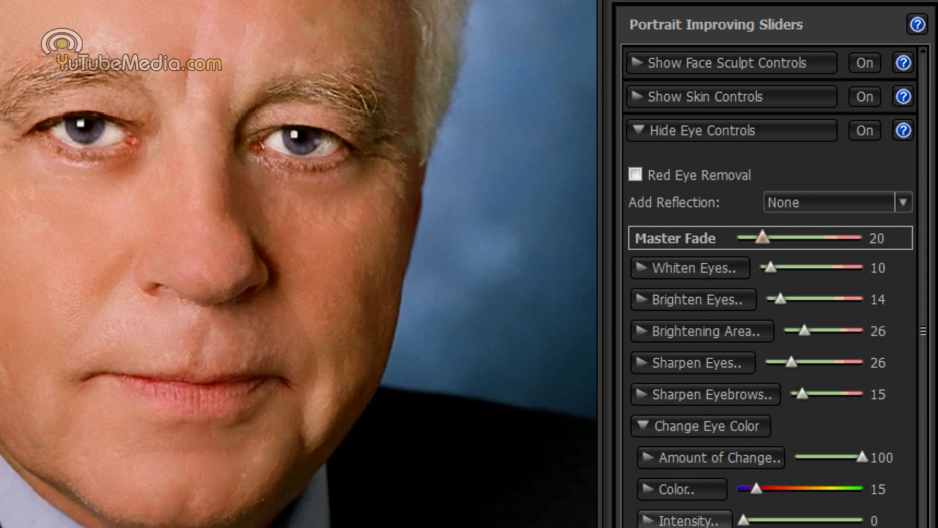
left_click(668, 130)
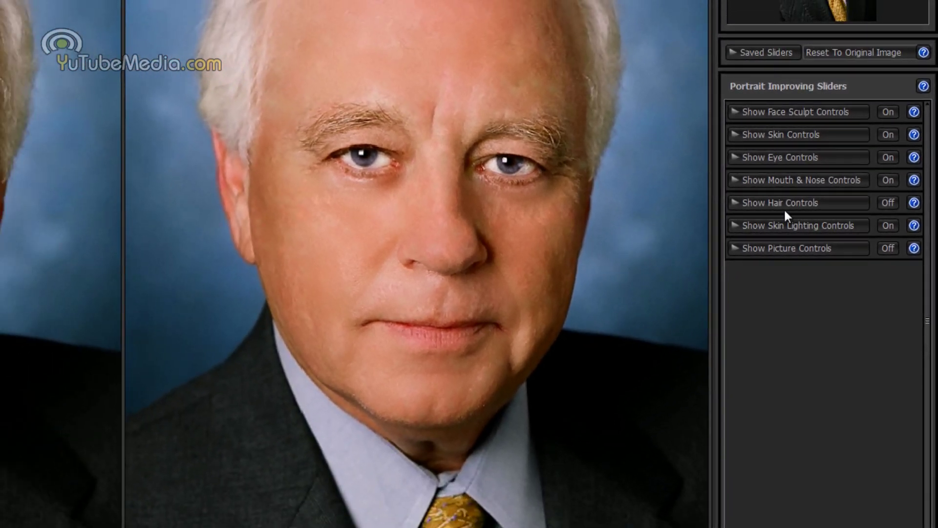
- Peek at Hair Controls, then in Skin Controls drag Imperfections down to 0
left_click(784, 212)
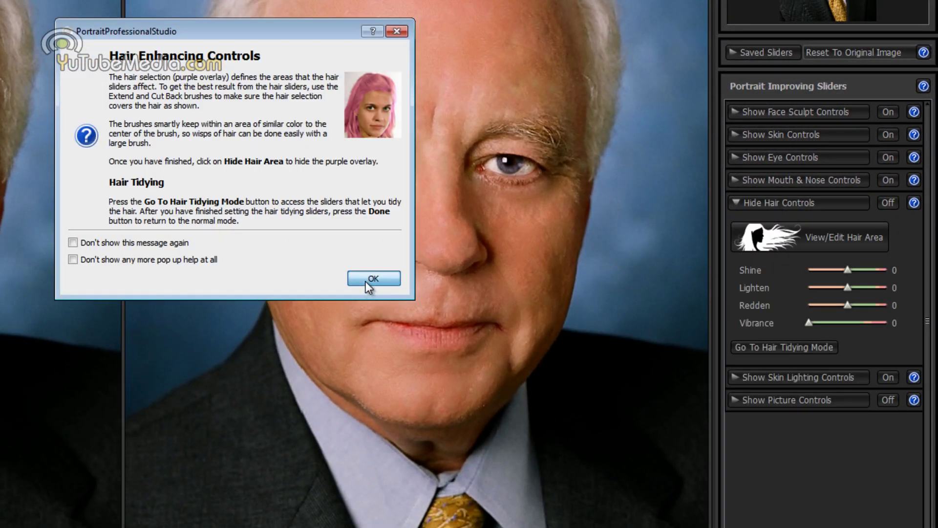
left_click(370, 280)
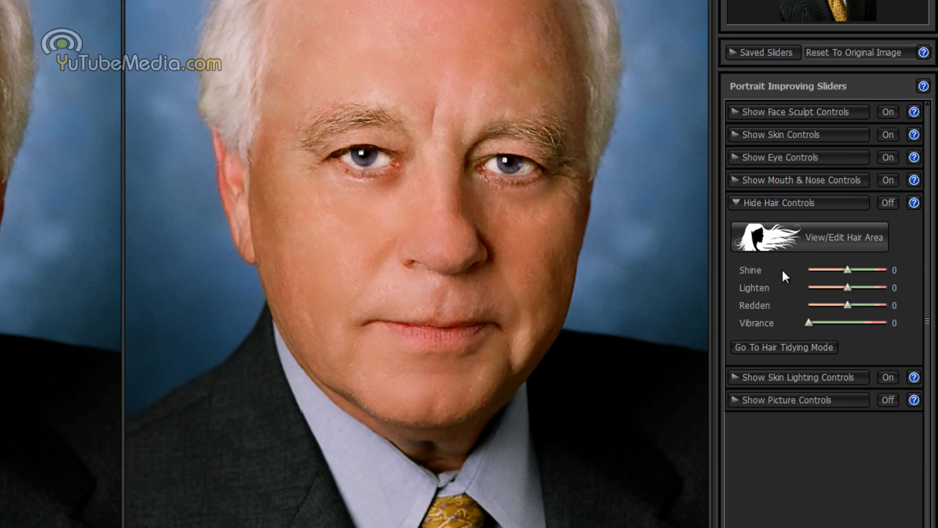
left_click(784, 203)
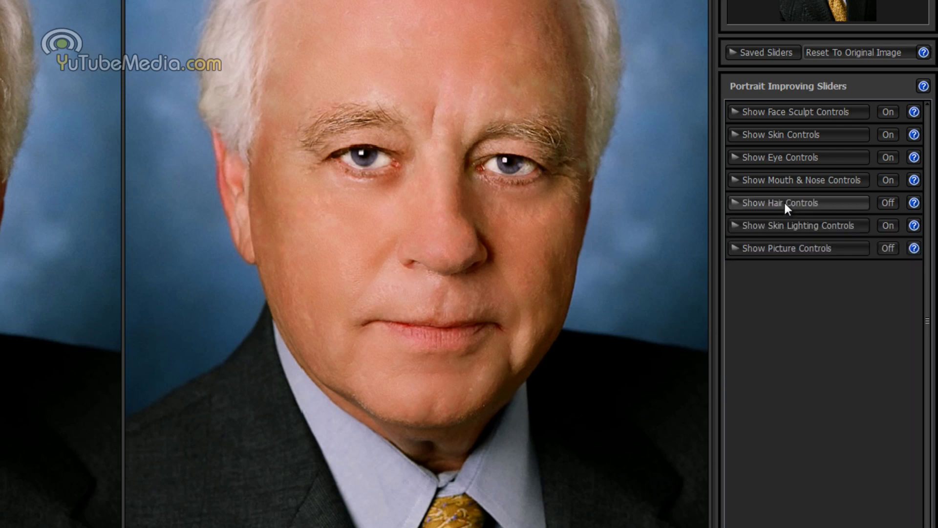
left_click(778, 133)
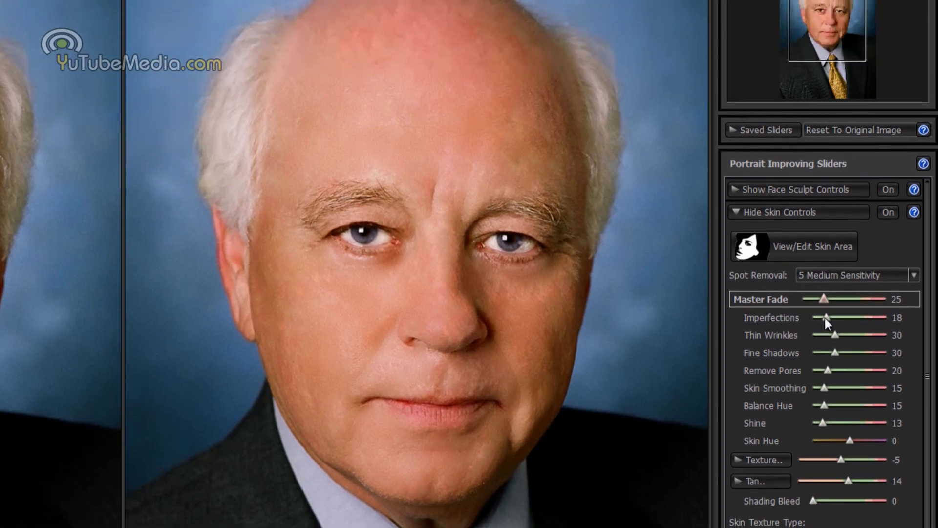
left_click_drag(826, 239, 812, 240)
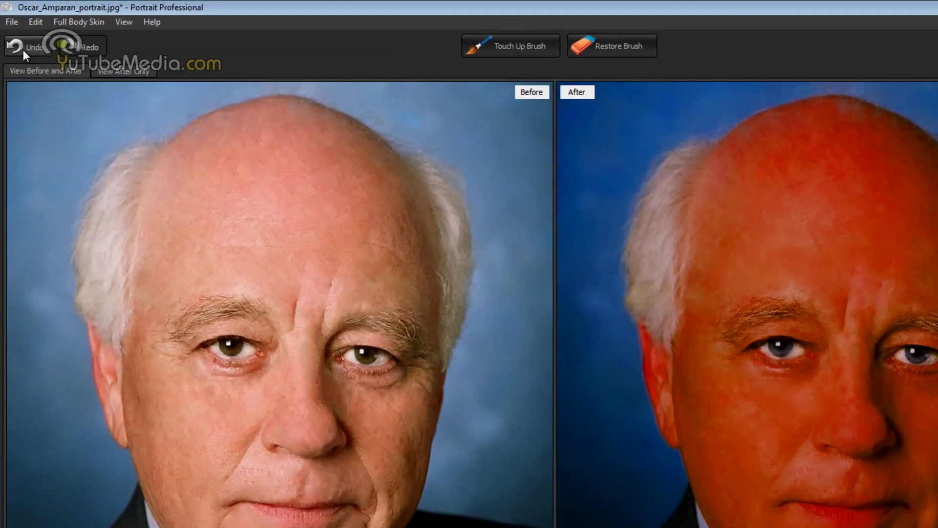
- Save the retouched older man portrait as a JPEG copy with _pp appended to its file name
left_click(12, 21)
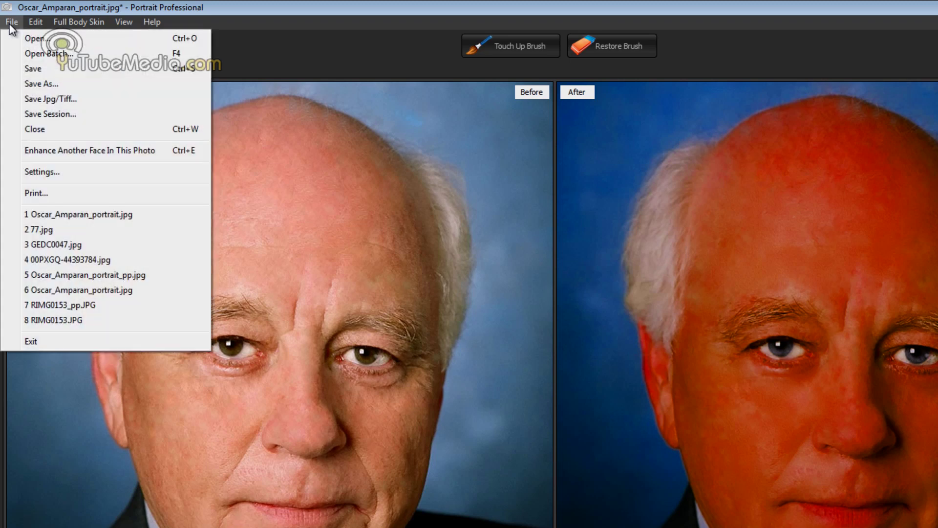
left_click(45, 81)
key("End")
type("_pp")
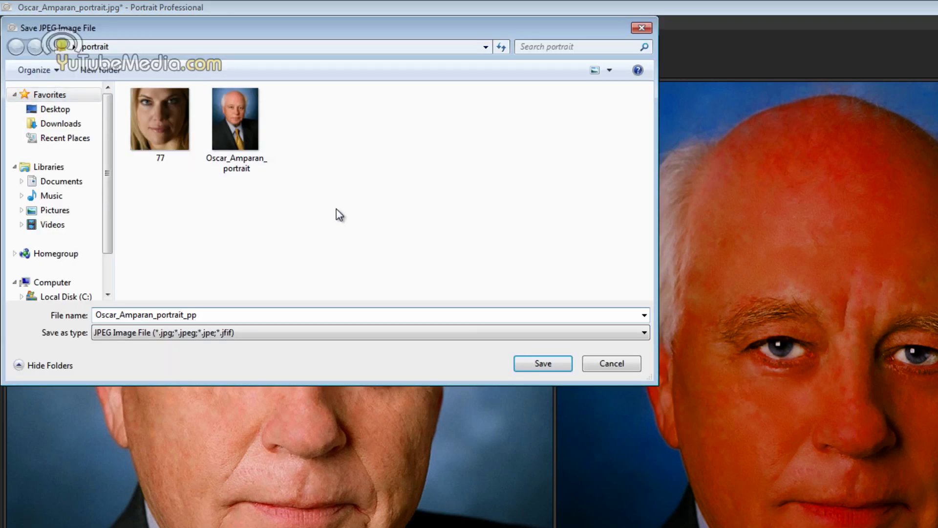
left_click(604, 364)
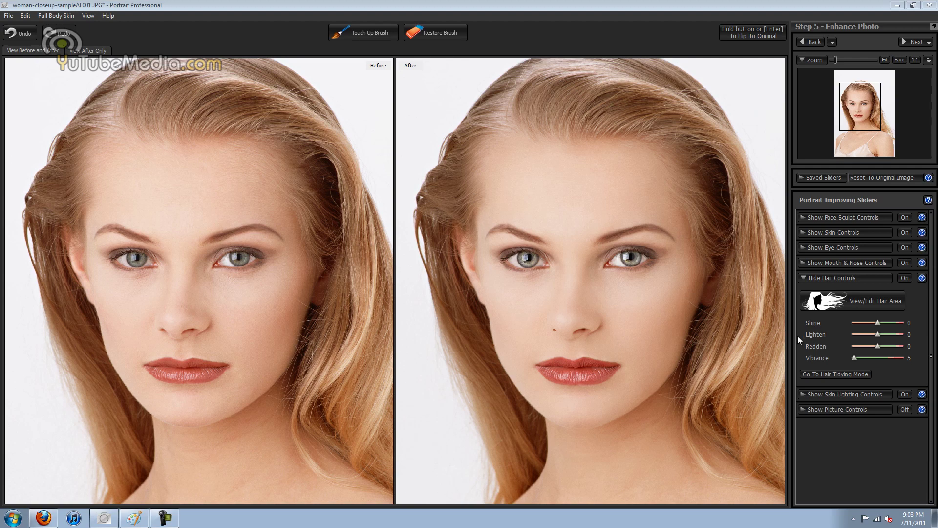
- Dismiss the hair help message and show the woman's detected hair area for editing
left_click(815, 278)
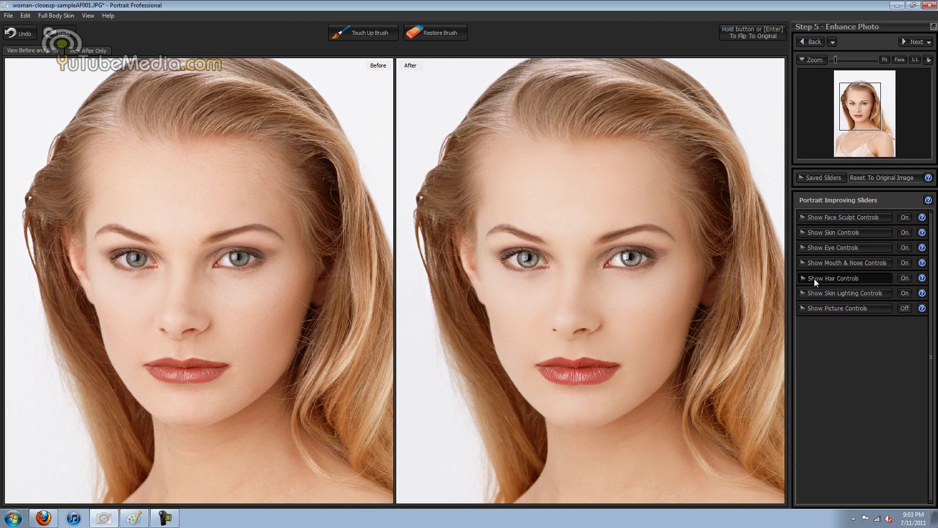
left_click(814, 279)
left_click(561, 328)
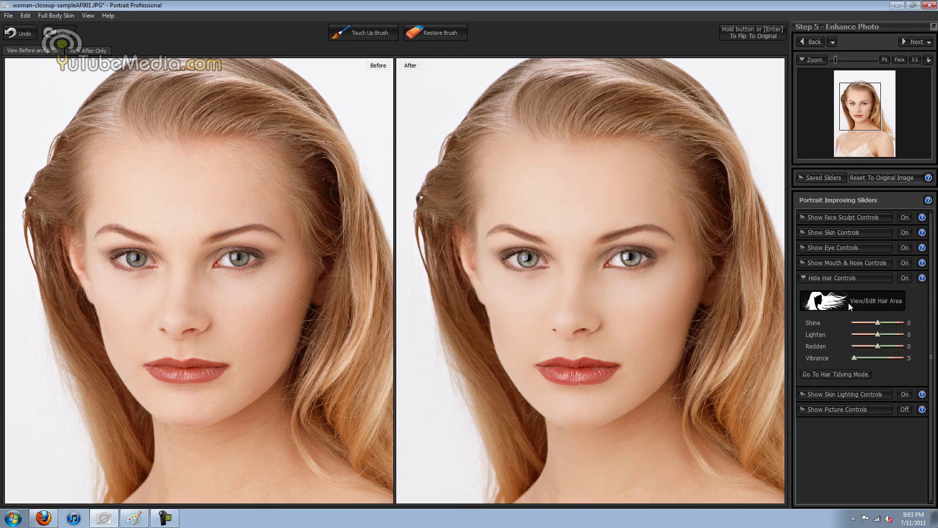
left_click(848, 302)
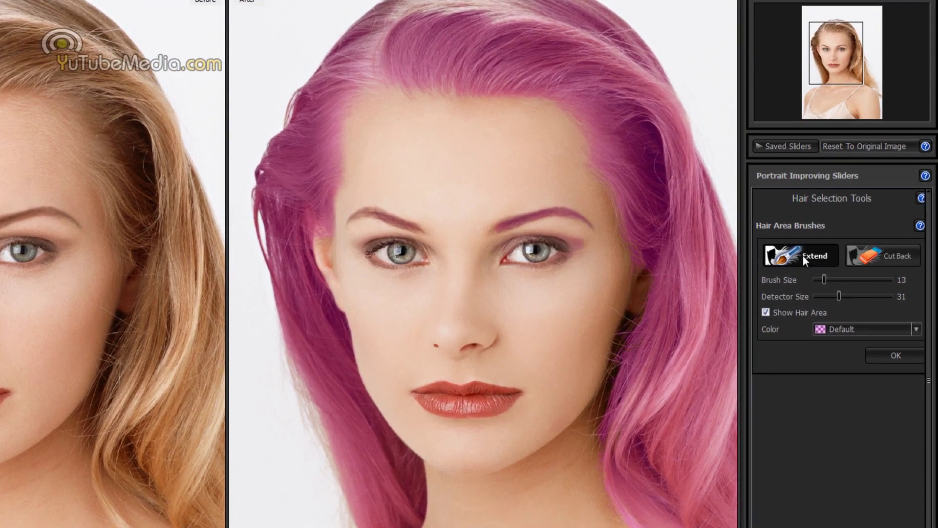
- Test the Extend hair brush on the cheek, then erase that test patch with Cut Back
left_click(844, 262)
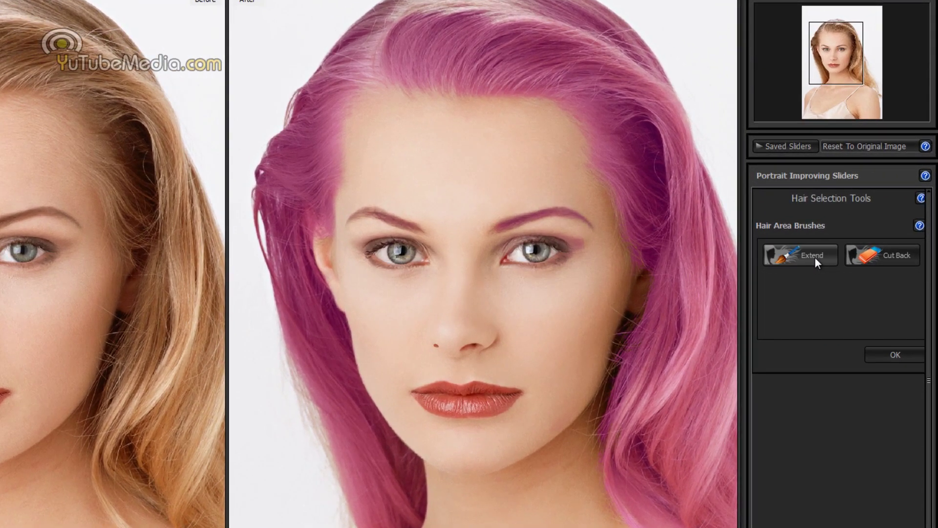
left_click(815, 257)
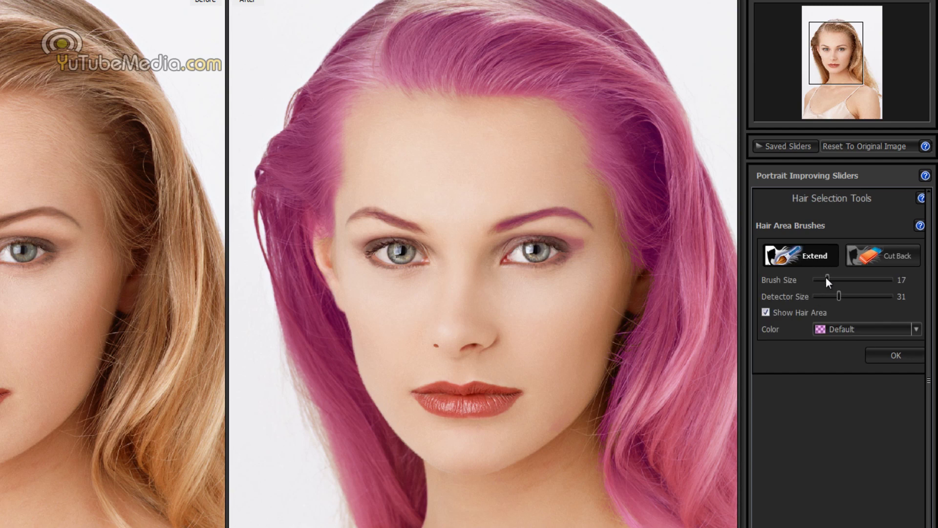
left_click(531, 316)
left_click_drag(537, 314, 520, 316)
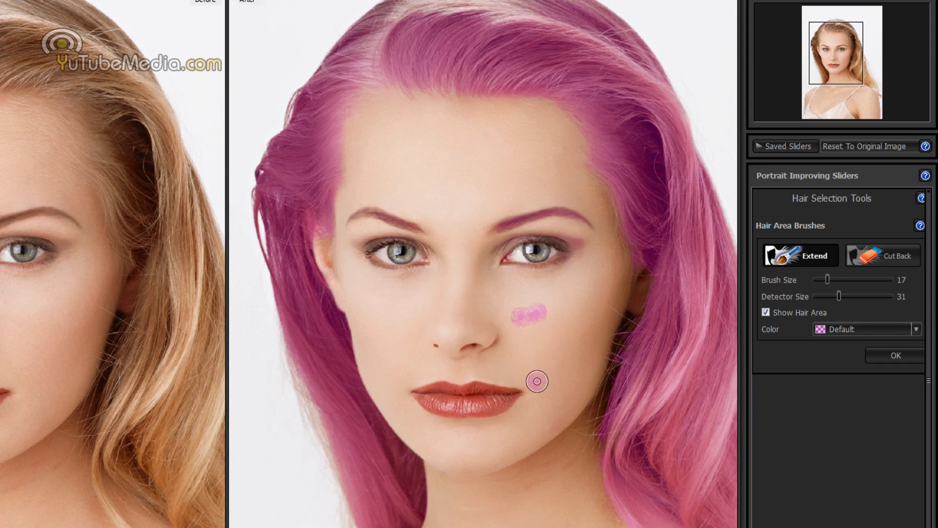
left_click(877, 256)
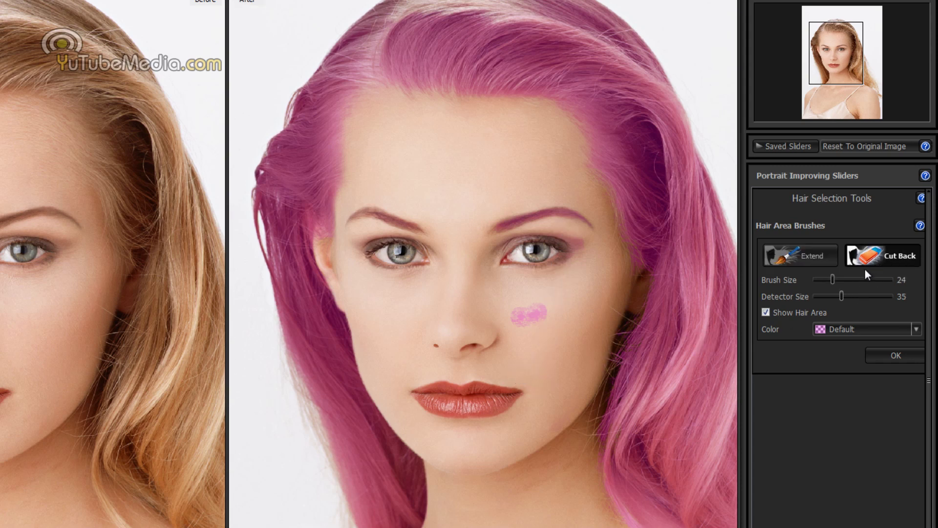
mouse_move(555, 318)
left_mouse_down()
mouse_move(502, 309)
mouse_move(550, 313)
mouse_move(514, 316)
left_mouse_up()
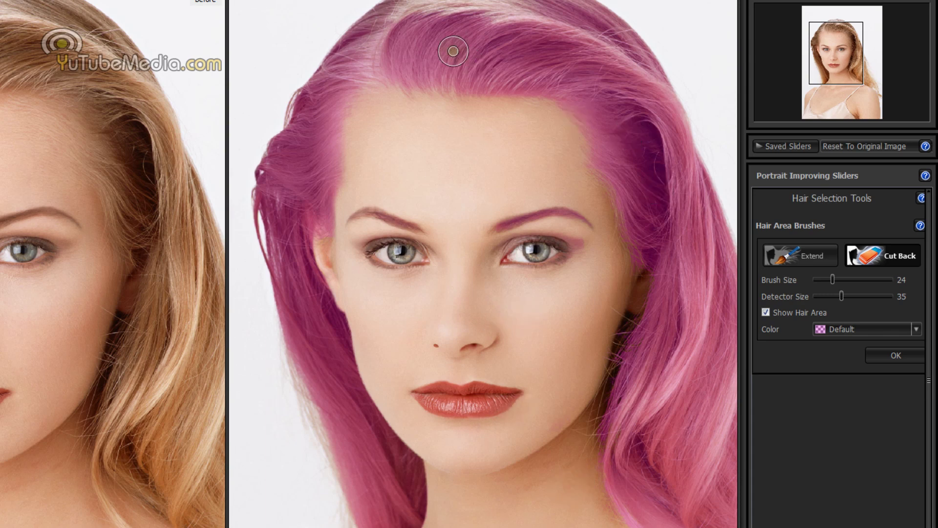
- Trim the hair selection back along the hairline and confirm the hair area
left_click_drag(503, 66, 429, 59)
mouse_move(501, 66)
left_mouse_down()
mouse_move(485, 79)
mouse_move(416, 77)
mouse_move(501, 83)
mouse_move(436, 58)
mouse_move(514, 58)
mouse_move(450, 81)
left_mouse_up()
left_click(808, 259)
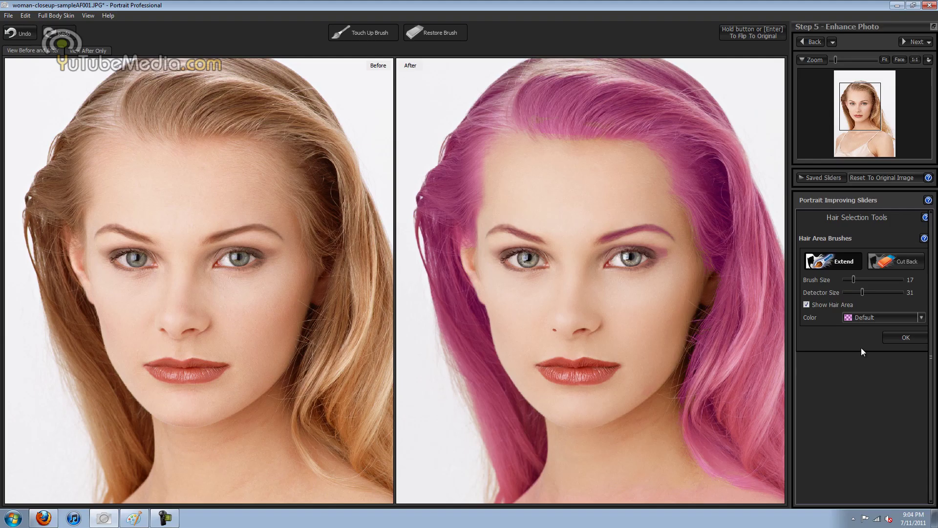
left_click(890, 340)
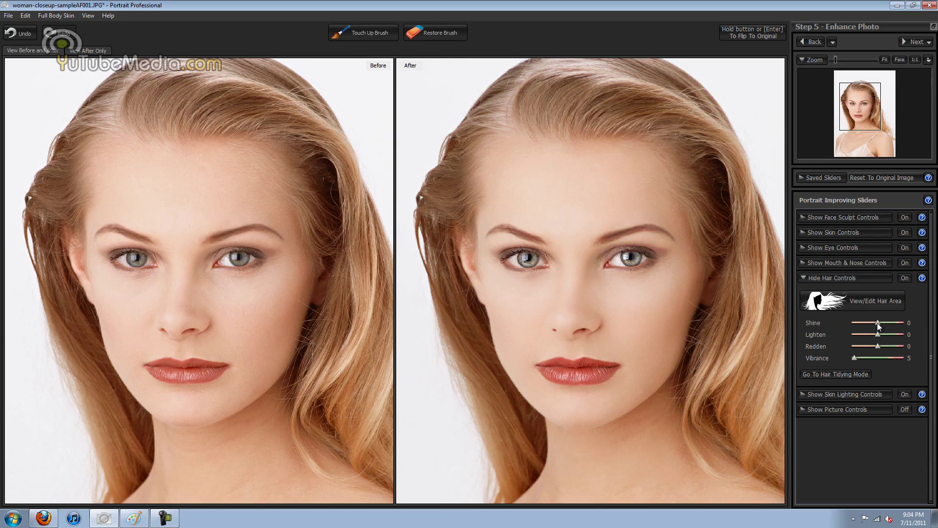
- Set hair Shine 48, Lighten -4, Redden -68 and Vibrance 93 for an ash-grey look
left_click_drag(877, 322, 837, 326)
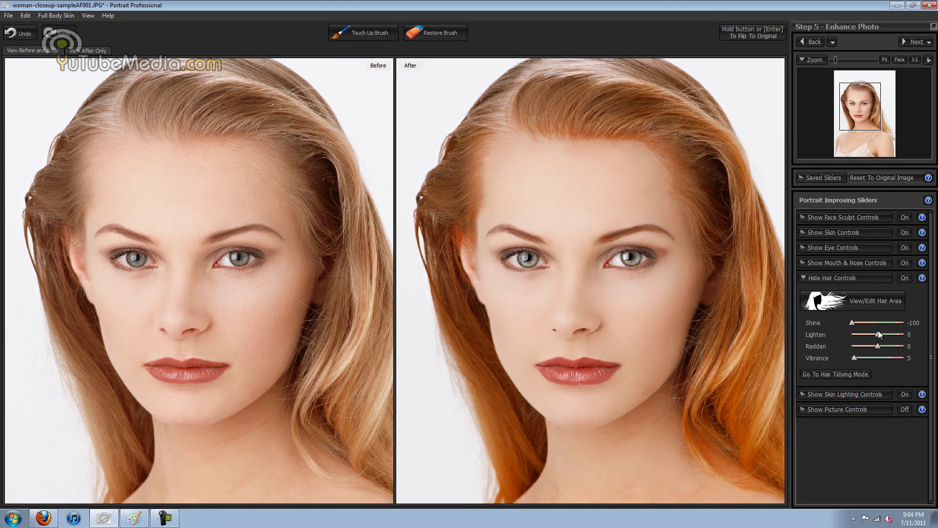
mouse_move(878, 333)
left_mouse_down()
mouse_move(855, 333)
mouse_move(875, 337)
mouse_move(872, 324)
mouse_move(893, 324)
mouse_move(866, 335)
mouse_move(894, 335)
mouse_move(877, 335)
left_mouse_up()
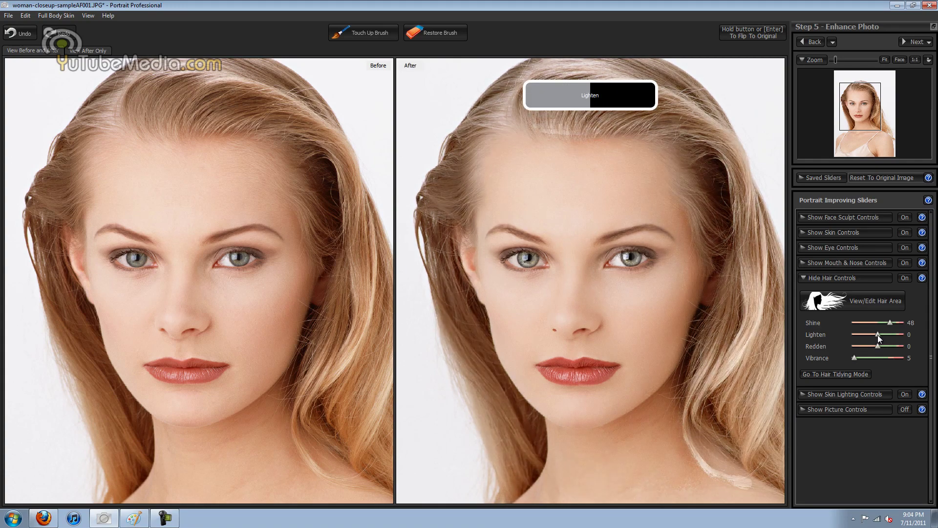
mouse_move(857, 357)
left_mouse_down()
mouse_move(902, 356)
mouse_move(864, 346)
left_mouse_up()
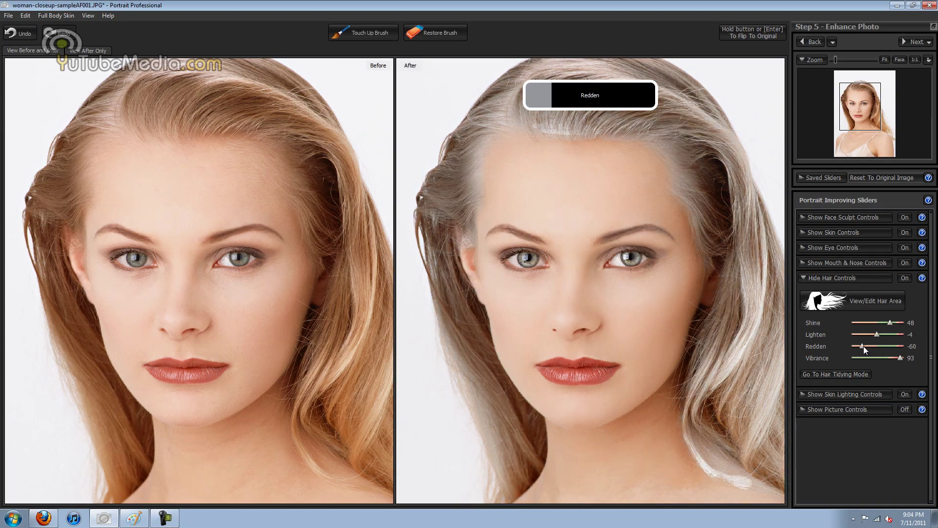
left_click(824, 277)
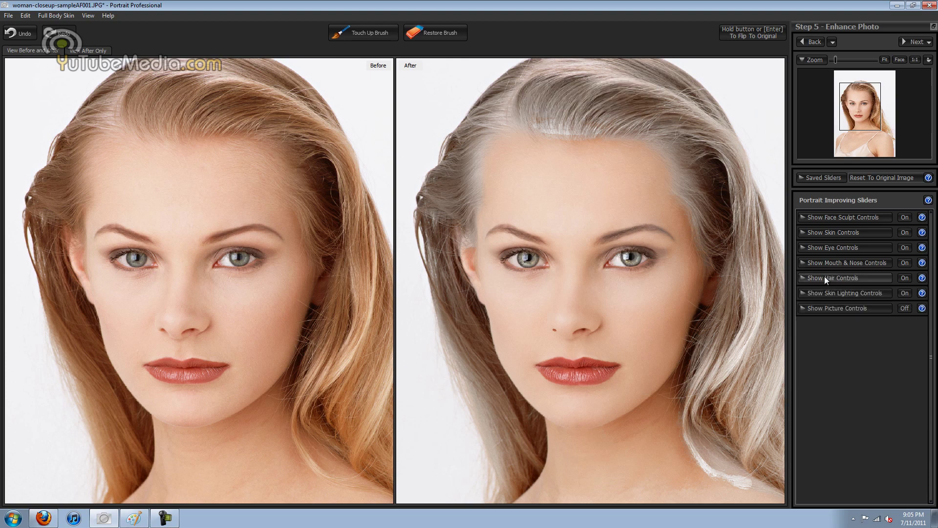